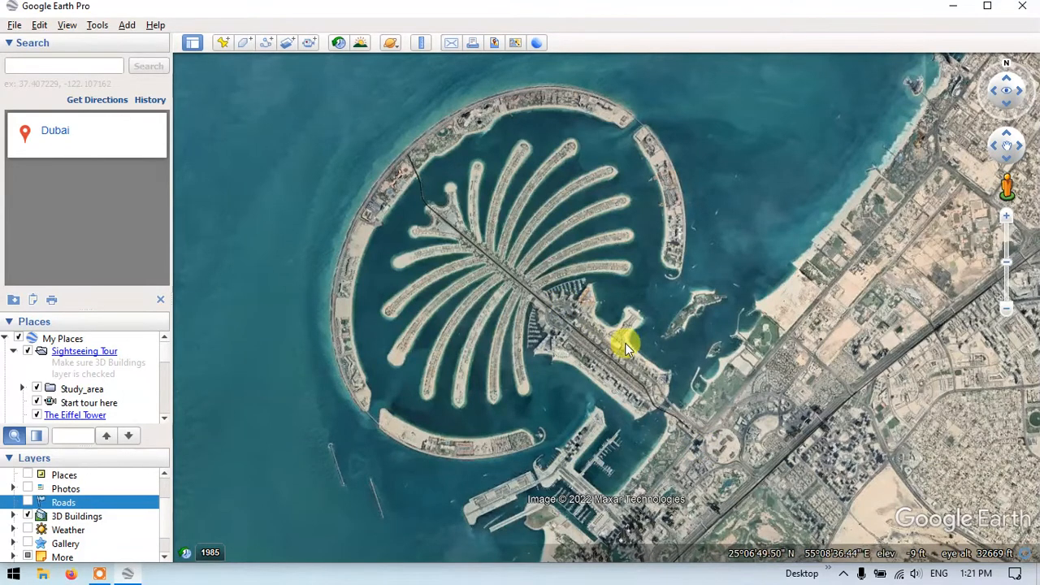
Step: Open the Ruler for a line measurement over the palm-shaped island and set the length unit to Kilometers
{"action": "scroll", "coordinate": [583, 263], "scroll_direction": "up", "scroll_amount": 2}
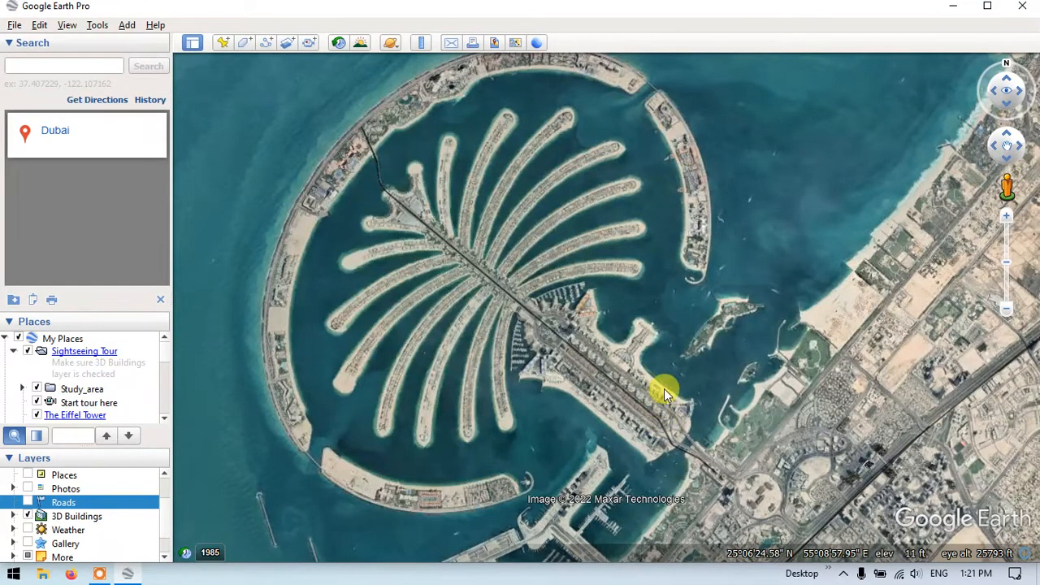
{"action": "scroll", "coordinate": [675, 375], "scroll_direction": "up", "scroll_amount": 2}
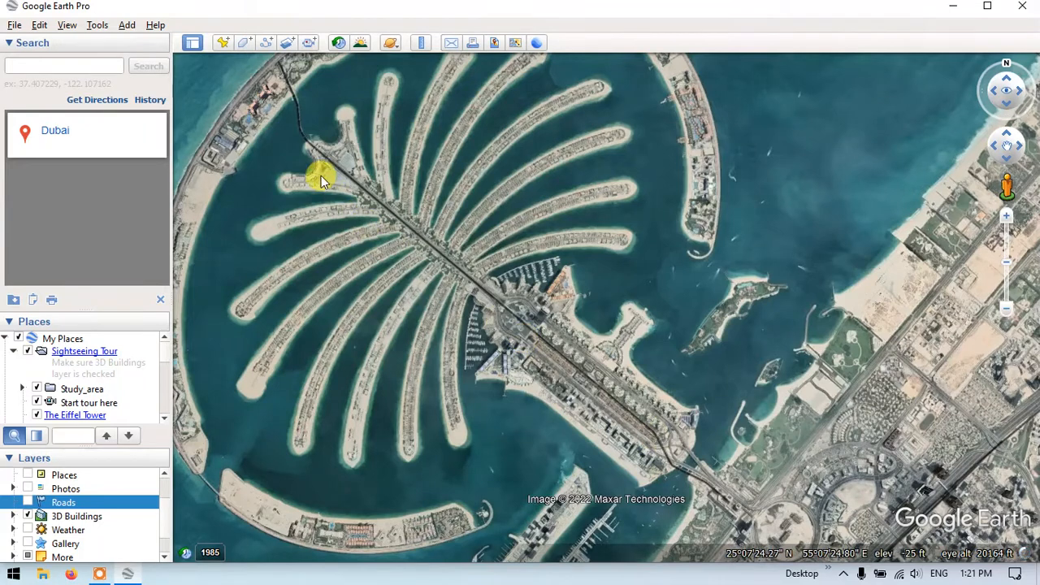
{"action": "left_click", "coordinate": [422, 46]}
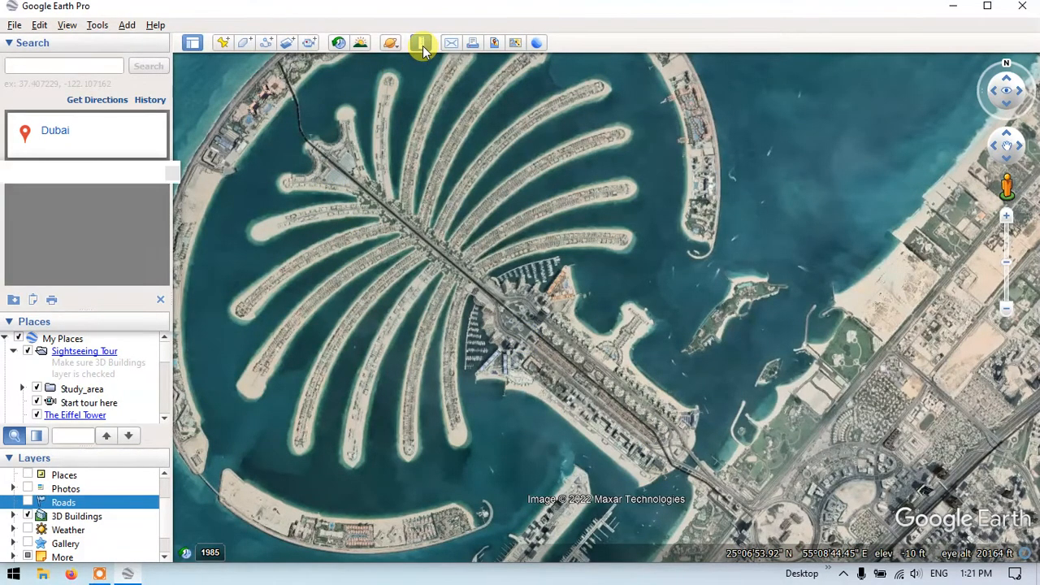
{"action": "left_click_drag", "start_coordinate": [76, 170], "coordinate": [862, 85]}
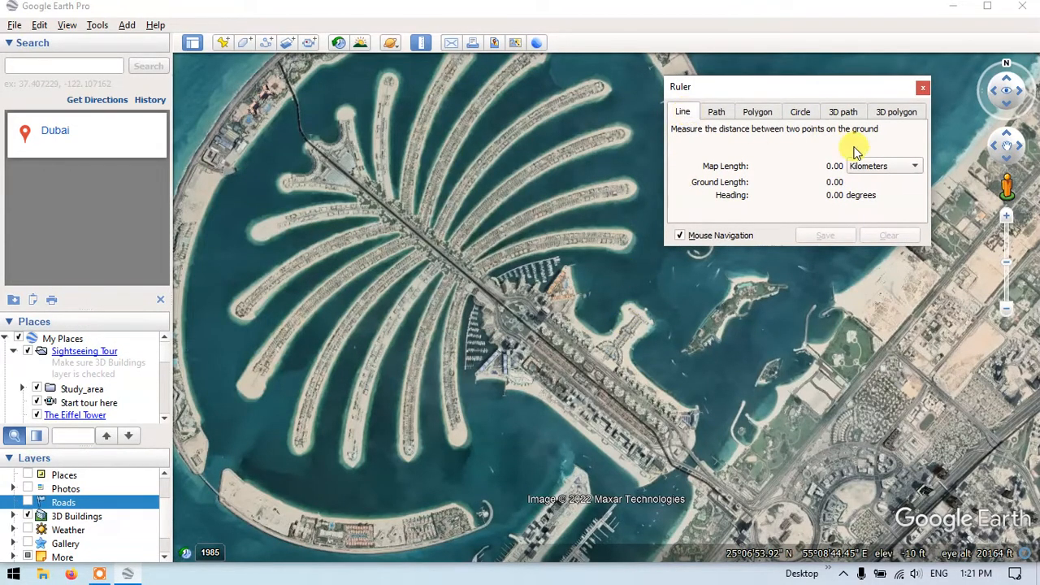
{"action": "left_click", "coordinate": [870, 171]}
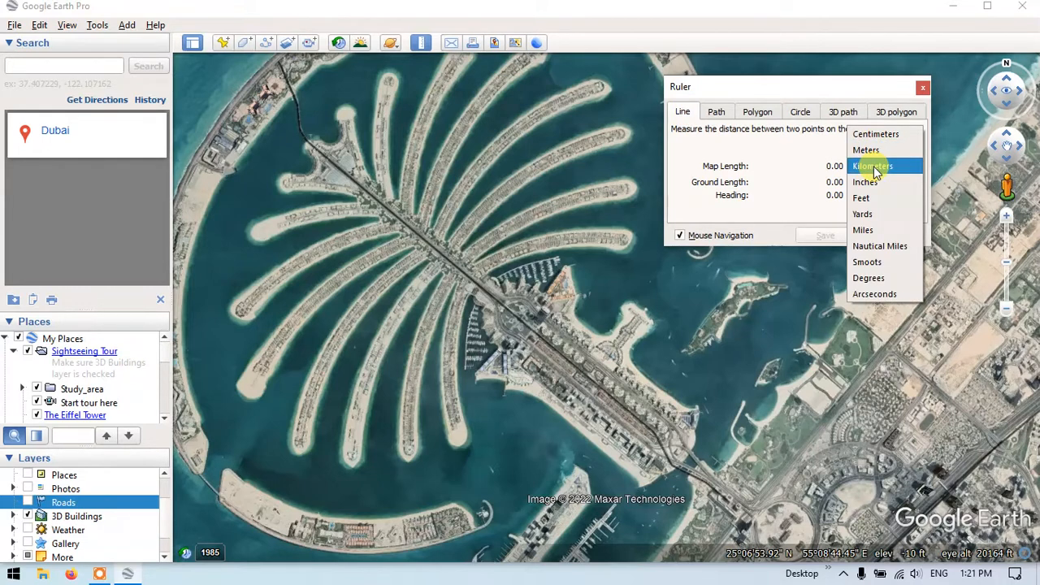
{"action": "left_click", "coordinate": [875, 169]}
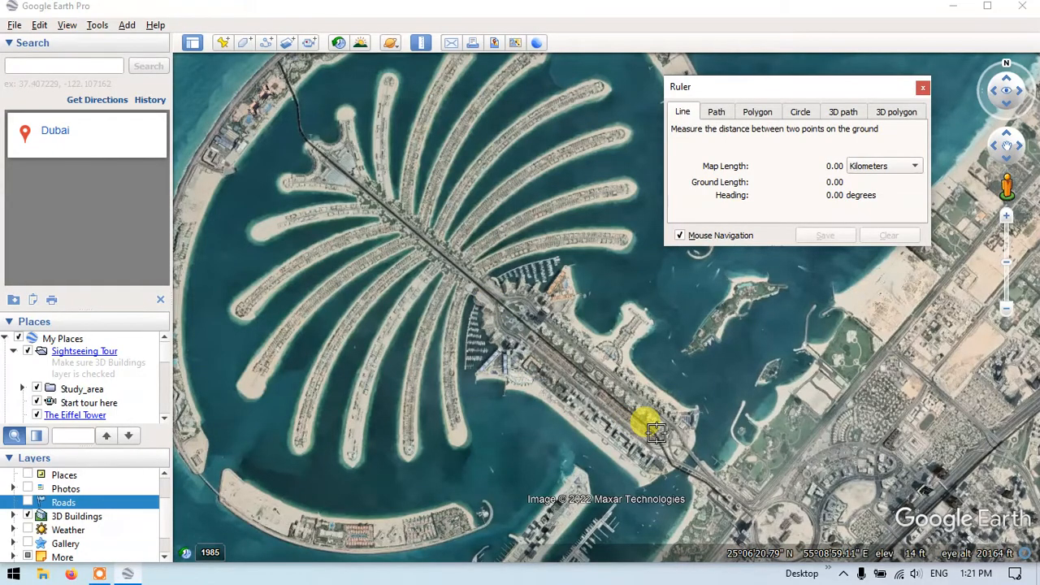
Step: Measure a straight line along the palm island's trunk, from the mainland-side road junction to the tip at the outer bridge
{"action": "scroll", "coordinate": [655, 433], "scroll_direction": "up", "scroll_amount": 5}
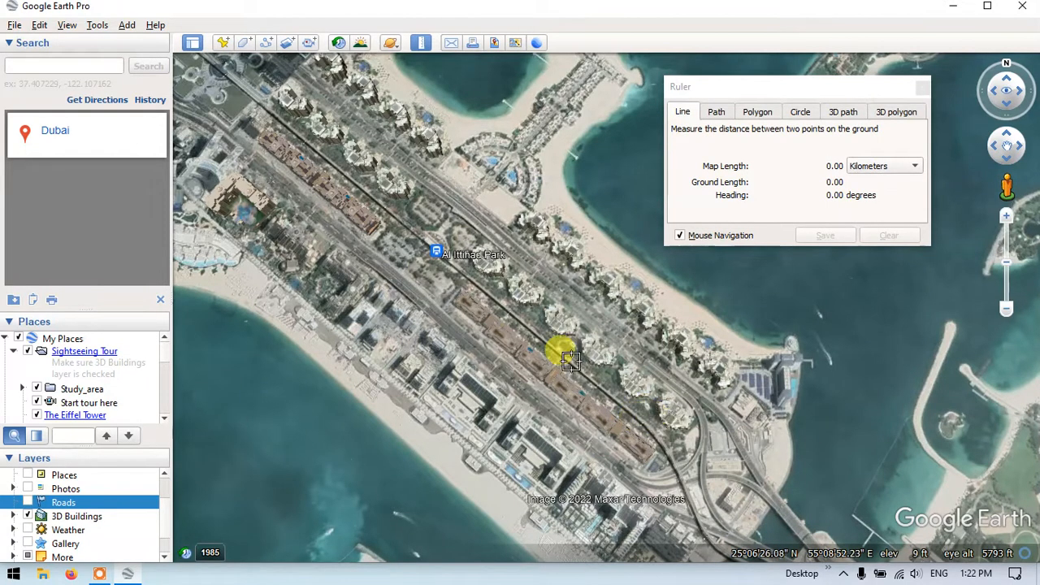
{"action": "left_click", "coordinate": [650, 433]}
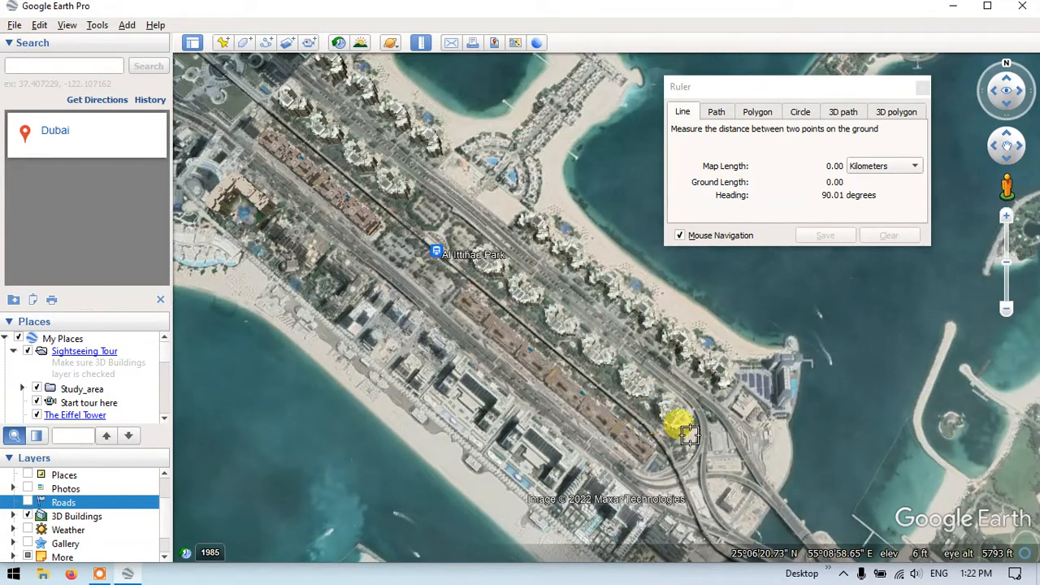
{"action": "scroll", "coordinate": [747, 512], "scroll_direction": "up", "scroll_amount": 3}
{"action": "scroll", "coordinate": [747, 510], "scroll_direction": "down", "scroll_amount": 3}
{"action": "scroll", "coordinate": [719, 487], "scroll_direction": "down", "scroll_amount": 5}
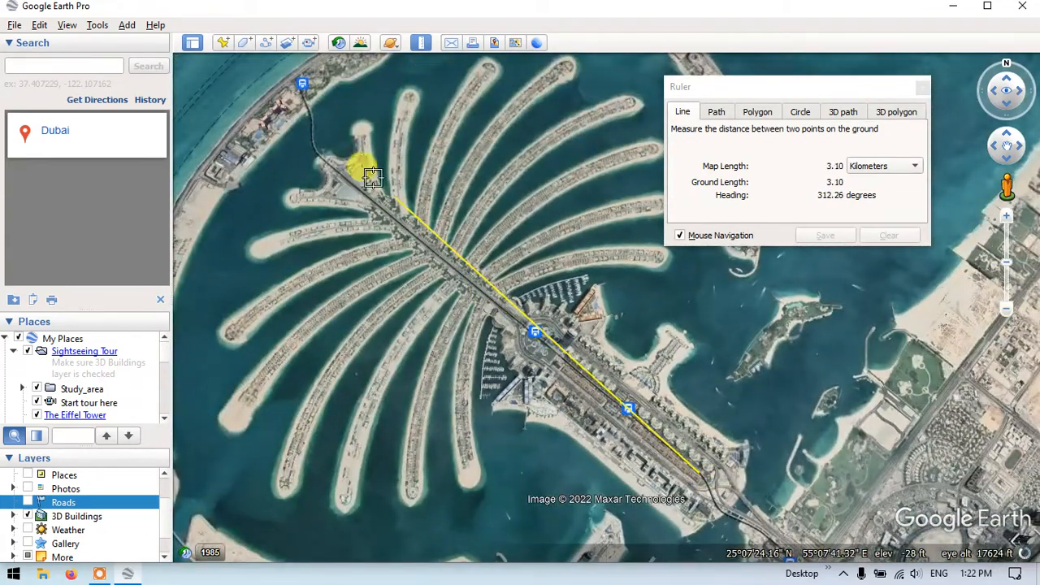
{"action": "scroll", "coordinate": [288, 118], "scroll_direction": "up", "scroll_amount": 3}
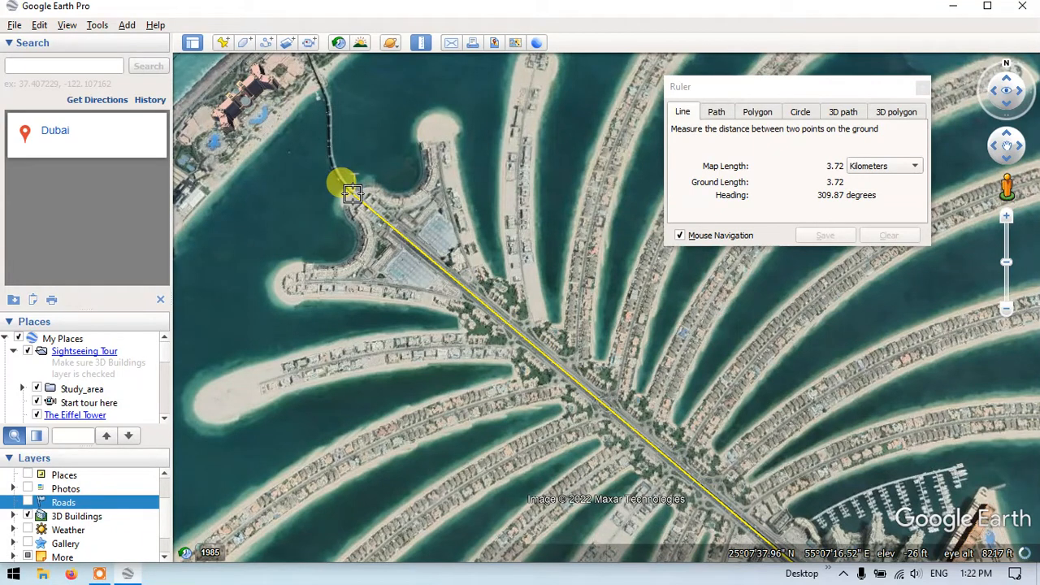
{"action": "left_click", "coordinate": [351, 192]}
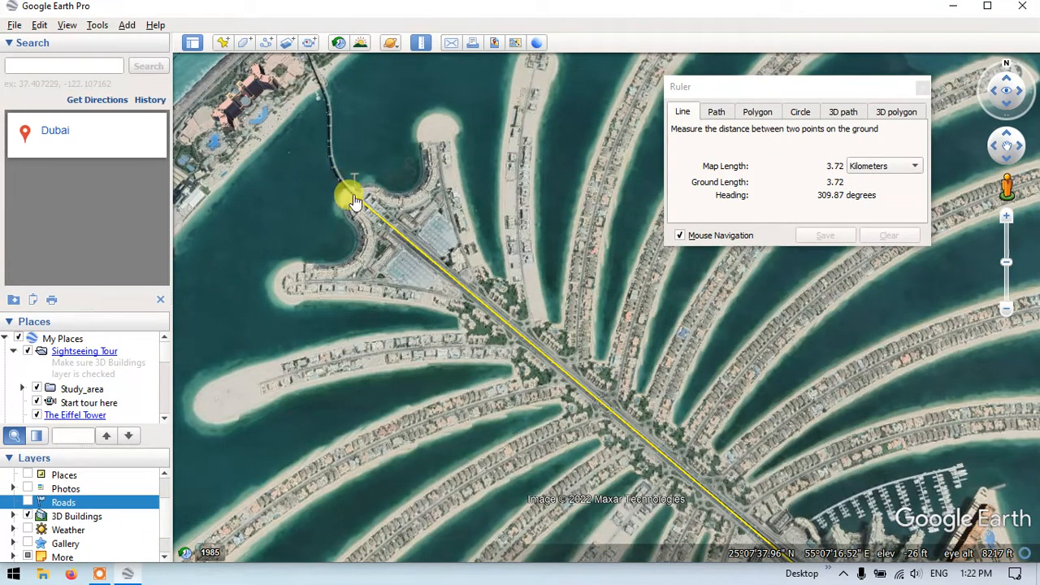
Step: Display the trunk line's length in Meters, and clear the measurement
{"action": "left_click", "coordinate": [866, 166]}
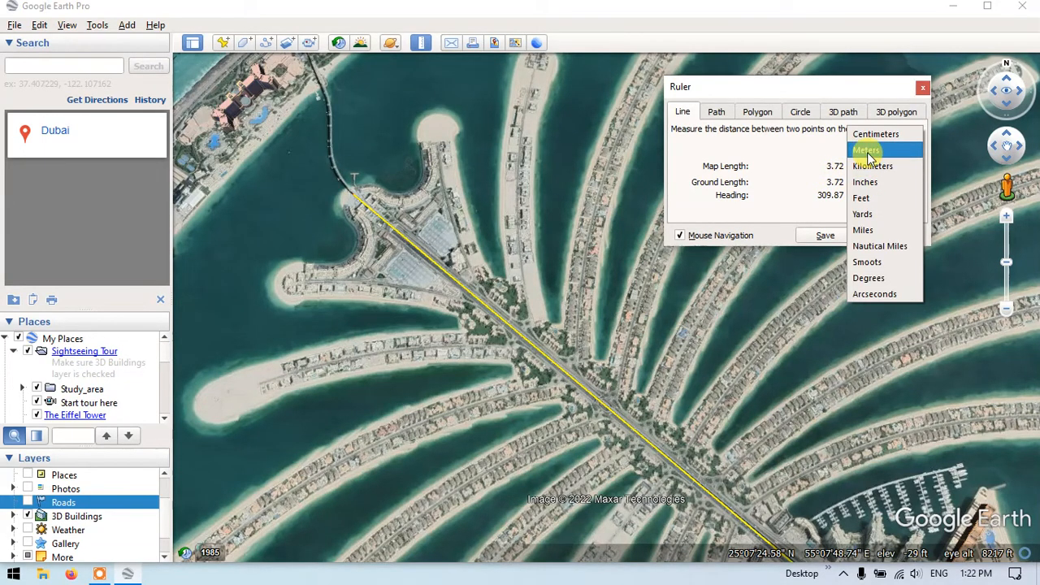
{"action": "left_click", "coordinate": [866, 151]}
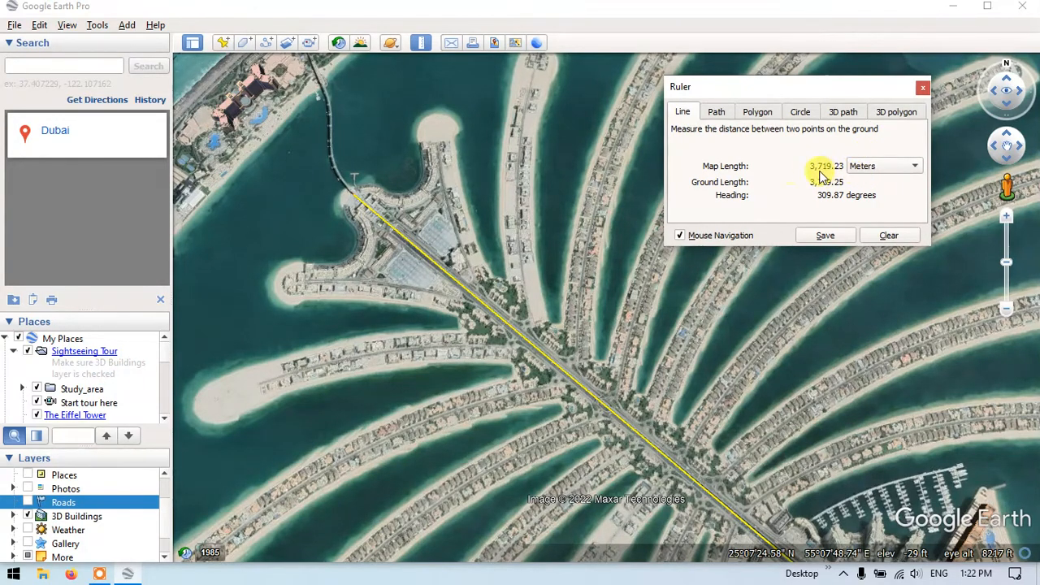
{"action": "left_click", "coordinate": [890, 236]}
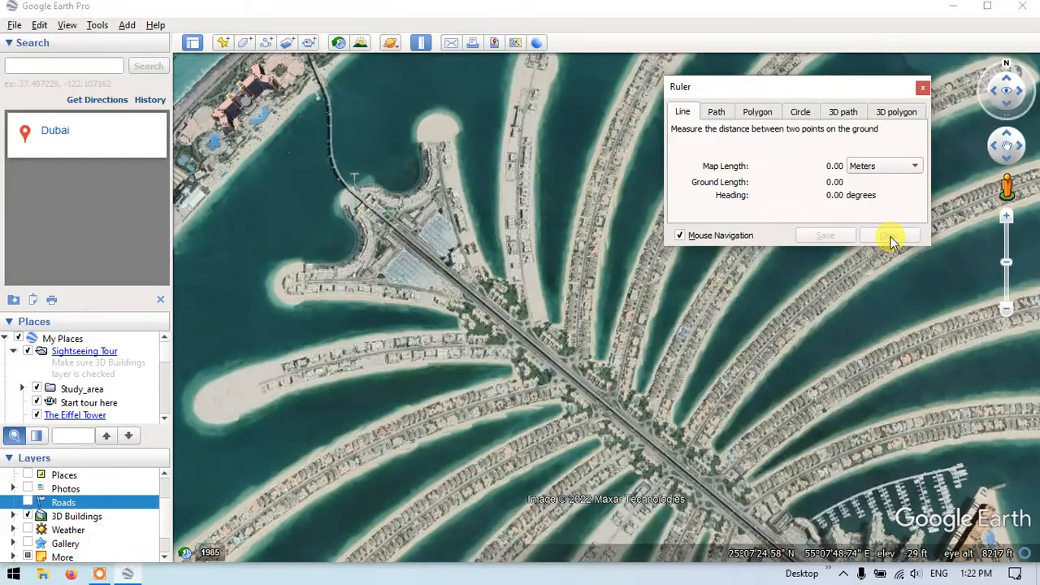
Step: Examine the coastal road network southwest of the palm island for a cloverleaf interchange on the main highway
{"action": "scroll", "coordinate": [533, 219], "scroll_direction": "down", "scroll_amount": 3}
{"action": "scroll", "coordinate": [538, 223], "scroll_direction": "down", "scroll_amount": 5}
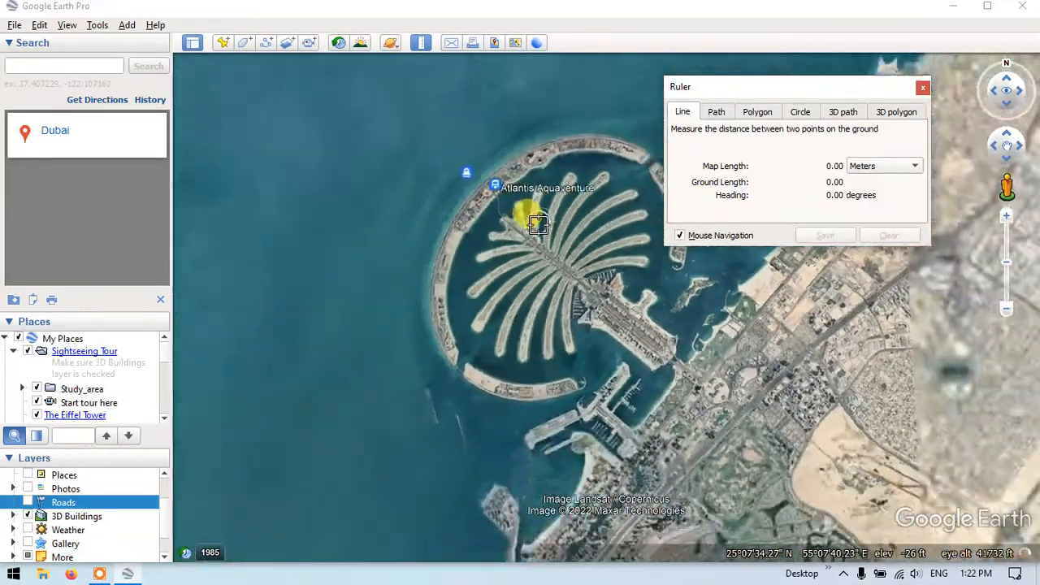
{"action": "scroll", "coordinate": [538, 224], "scroll_direction": "down", "scroll_amount": 1}
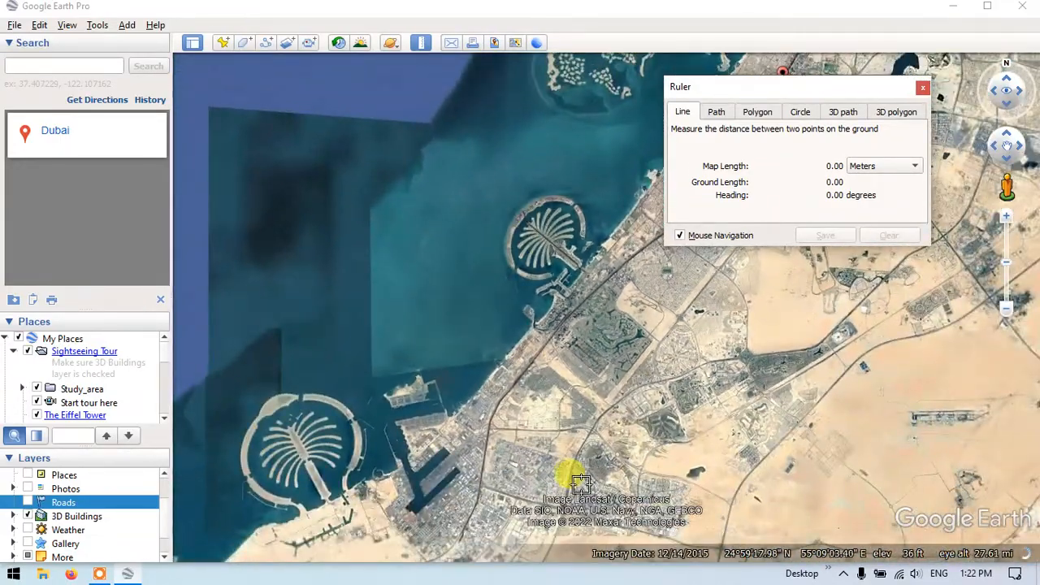
{"action": "scroll", "coordinate": [558, 506], "scroll_direction": "up", "scroll_amount": 2}
{"action": "scroll", "coordinate": [466, 414], "scroll_direction": "up", "scroll_amount": 3}
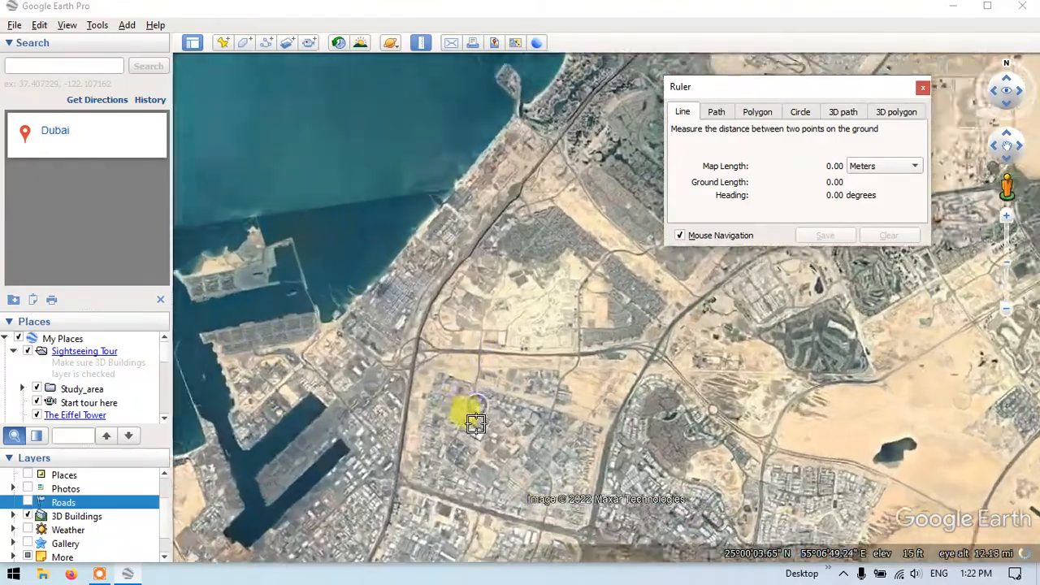
{"action": "scroll", "coordinate": [502, 146], "scroll_direction": "up", "scroll_amount": 1}
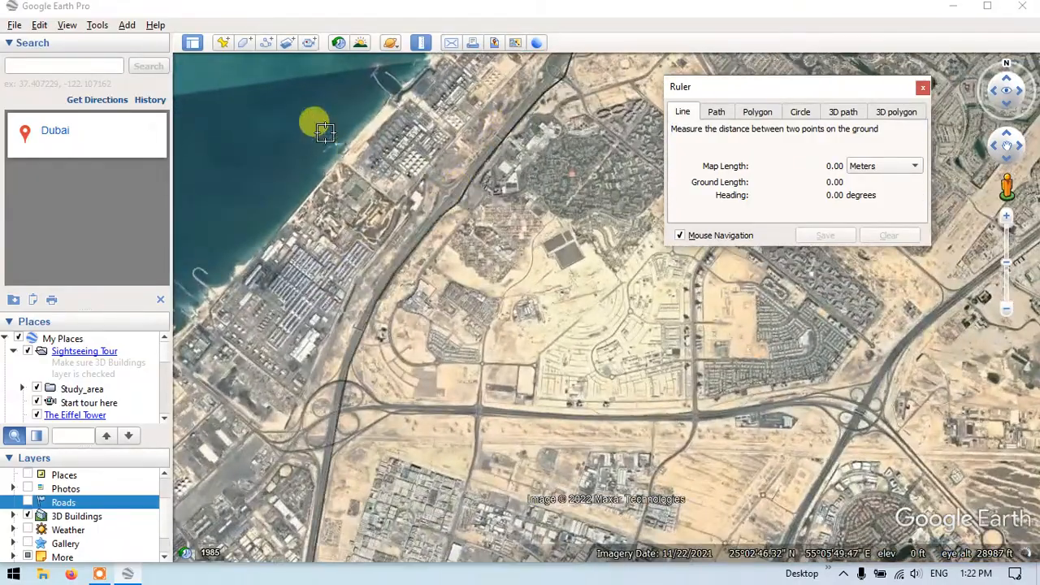
{"action": "scroll", "coordinate": [478, 160], "scroll_direction": "up", "scroll_amount": 1}
{"action": "scroll", "coordinate": [479, 162], "scroll_direction": "down", "scroll_amount": 2}
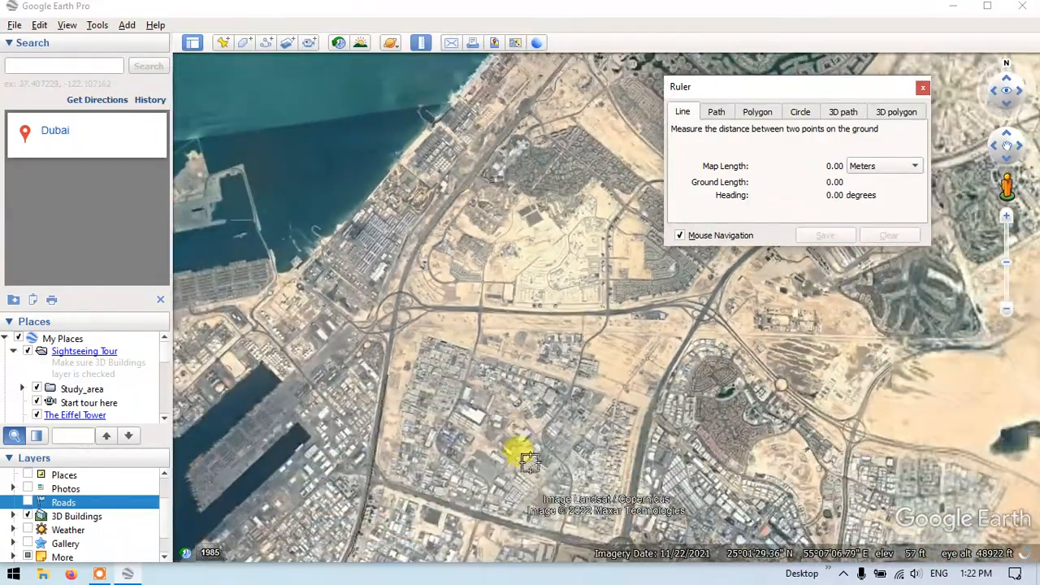
{"action": "scroll", "coordinate": [440, 108], "scroll_direction": "down", "scroll_amount": 2}
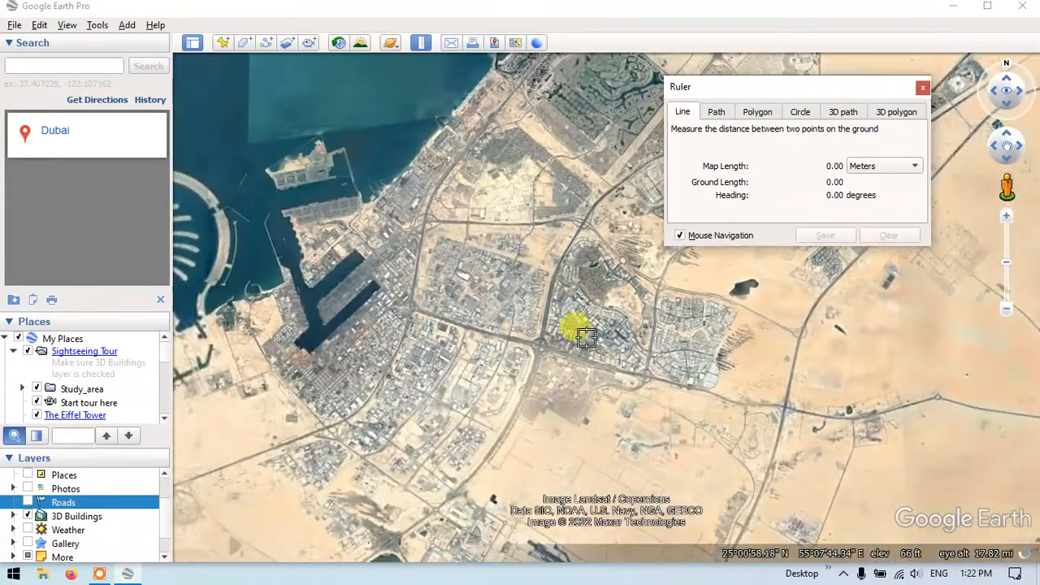
{"action": "scroll", "coordinate": [610, 350], "scroll_direction": "down", "scroll_amount": 1}
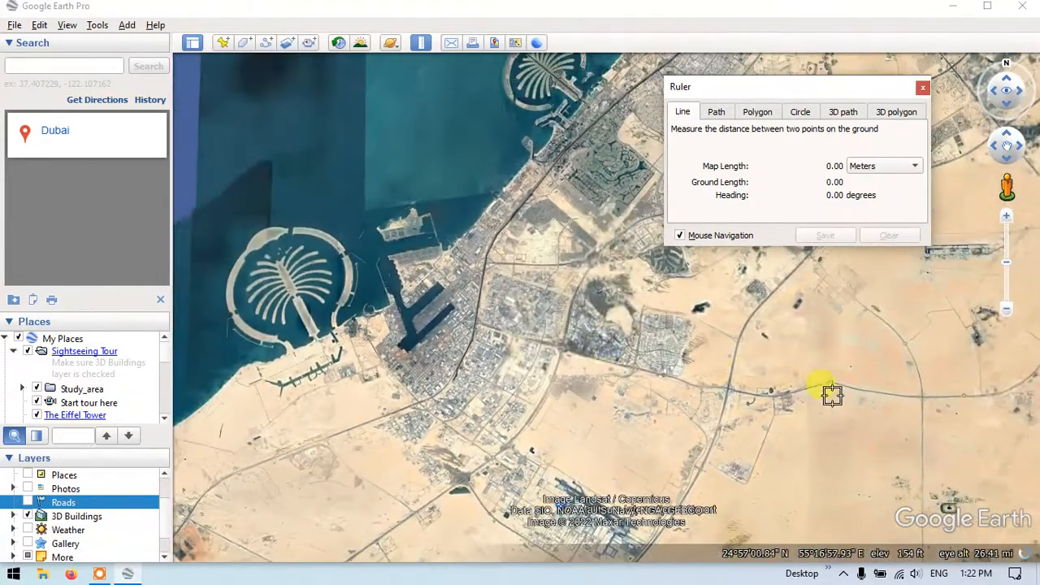
{"action": "scroll", "coordinate": [642, 349], "scroll_direction": "down", "scroll_amount": 1}
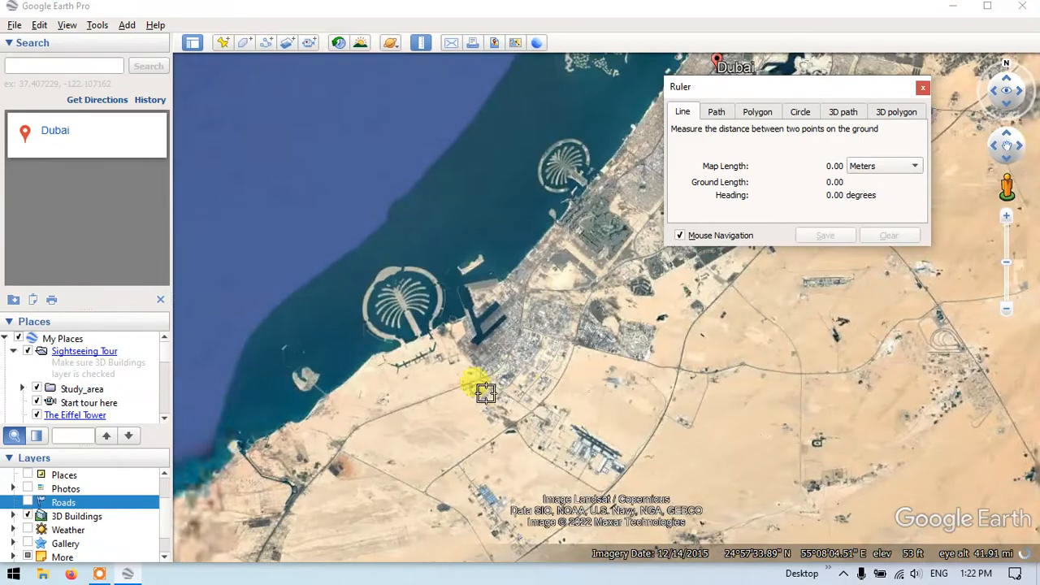
{"action": "scroll", "coordinate": [465, 377], "scroll_direction": "up", "scroll_amount": 3}
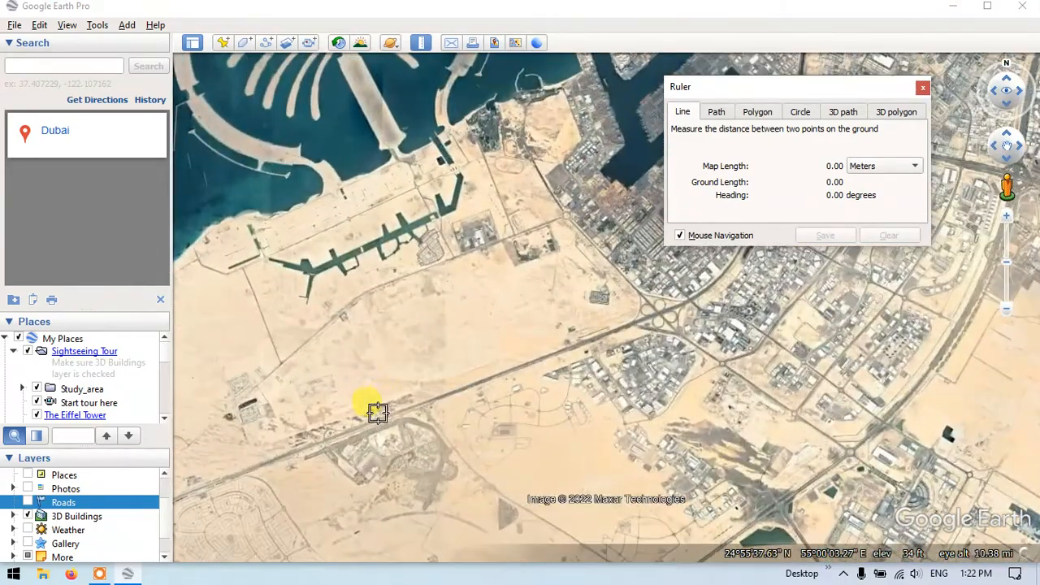
{"action": "scroll", "coordinate": [698, 275], "scroll_direction": "up", "scroll_amount": 2}
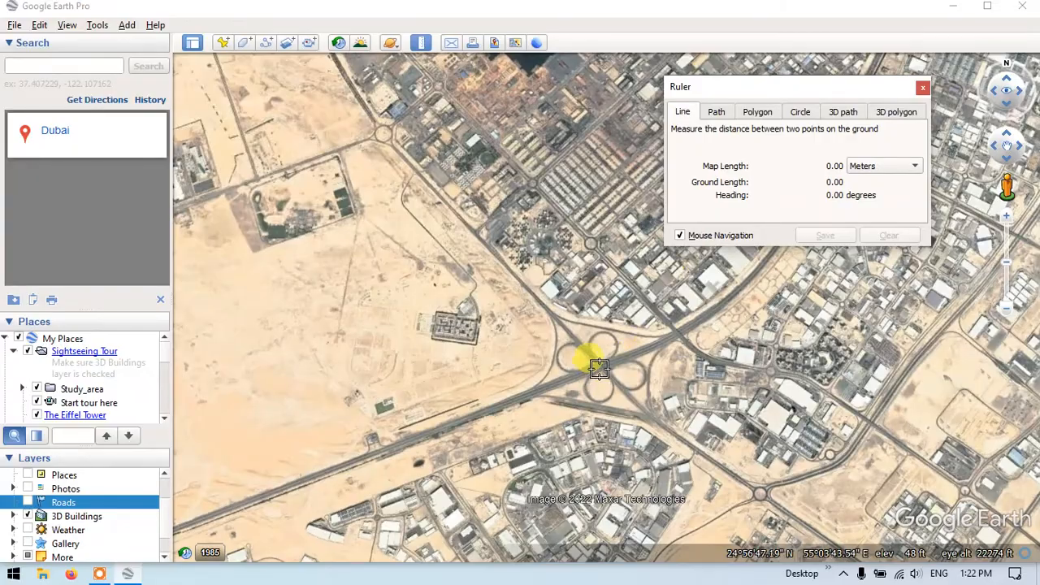
{"action": "scroll", "coordinate": [598, 371], "scroll_direction": "down", "scroll_amount": 3}
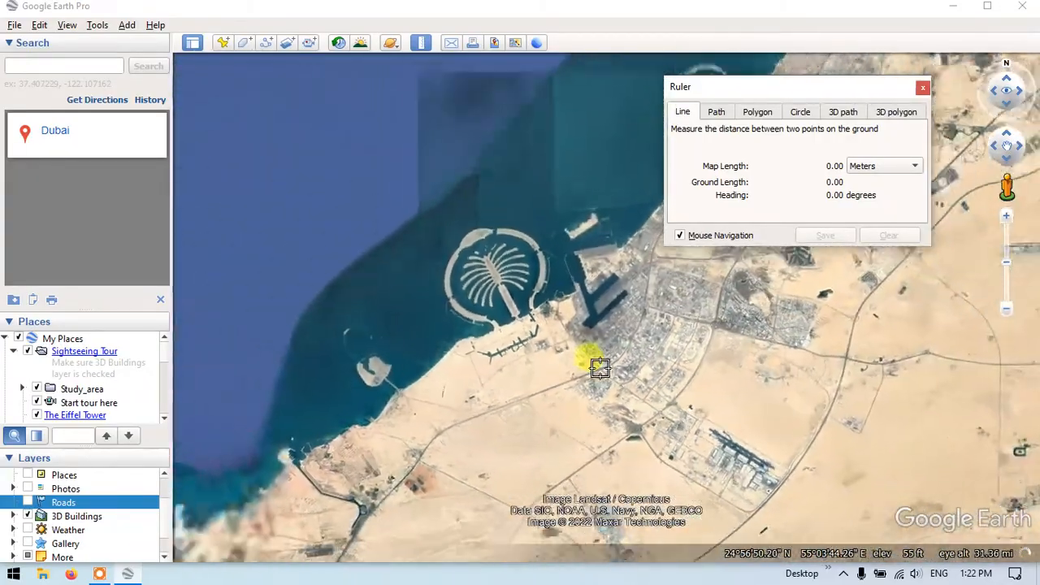
{"action": "scroll", "coordinate": [381, 526], "scroll_direction": "up", "scroll_amount": 1}
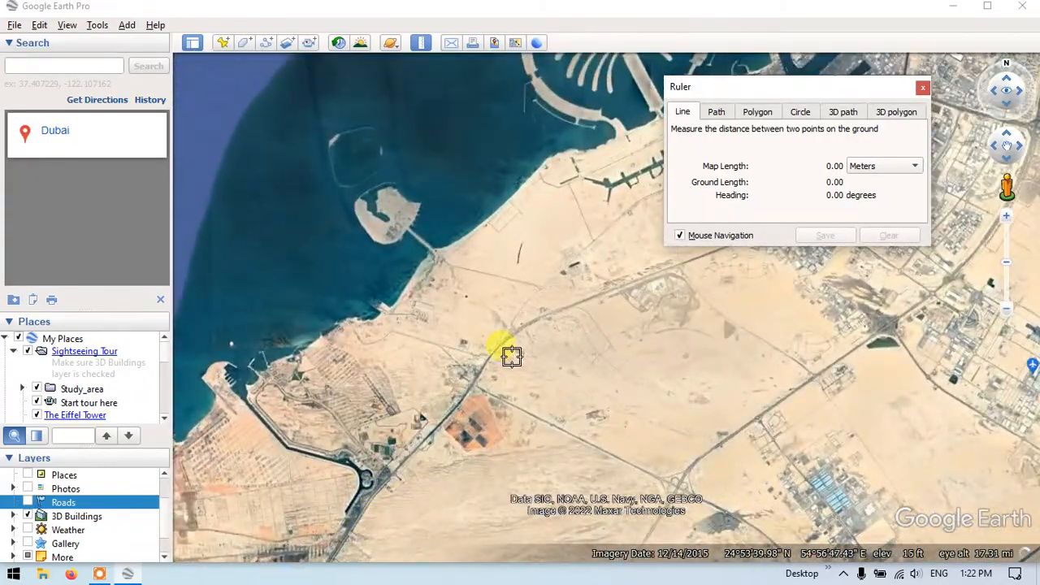
{"action": "scroll", "coordinate": [511, 355], "scroll_direction": "up", "scroll_amount": 3}
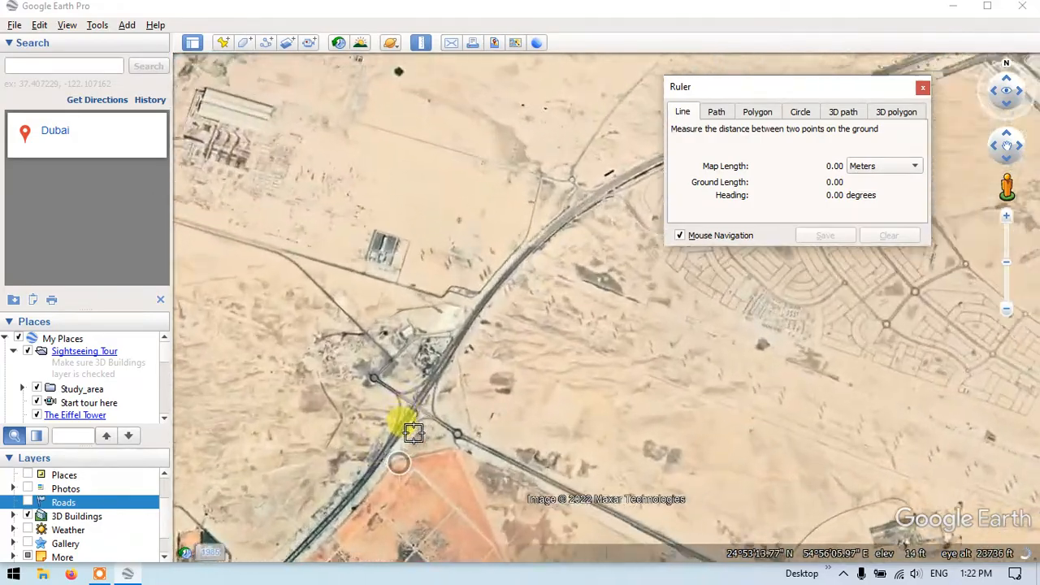
{"action": "scroll", "coordinate": [412, 433], "scroll_direction": "up", "scroll_amount": 2}
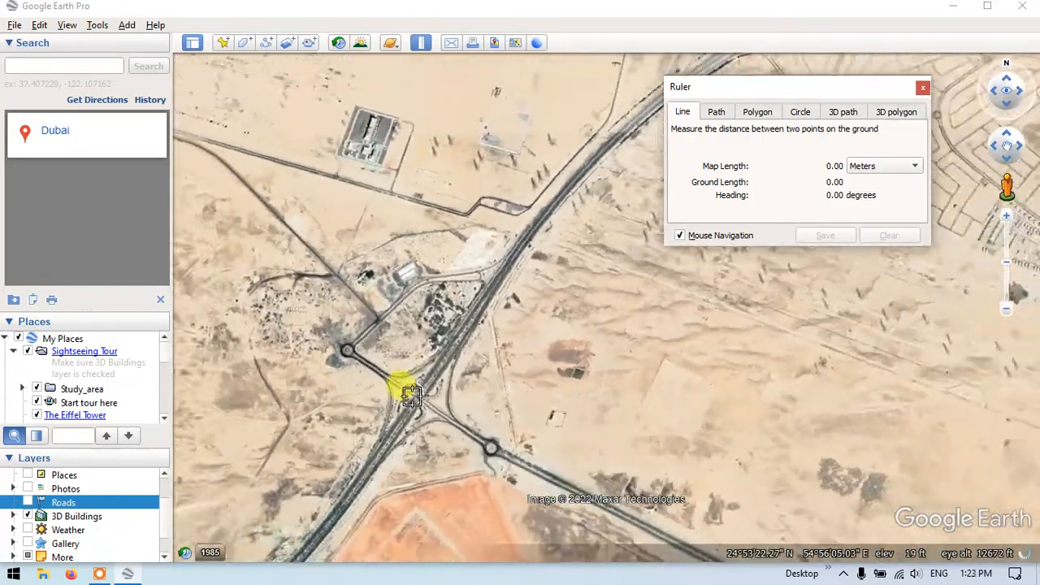
{"action": "scroll", "coordinate": [412, 395], "scroll_direction": "down", "scroll_amount": 4}
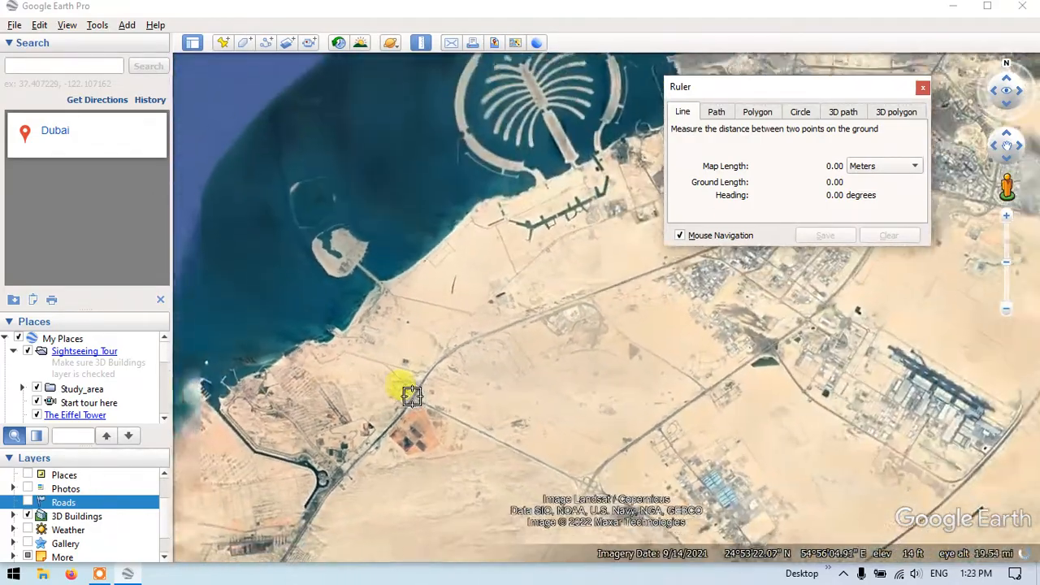
{"action": "scroll", "coordinate": [412, 395], "scroll_direction": "down", "scroll_amount": 3}
{"action": "scroll", "coordinate": [573, 321], "scroll_direction": "up", "scroll_amount": 4}
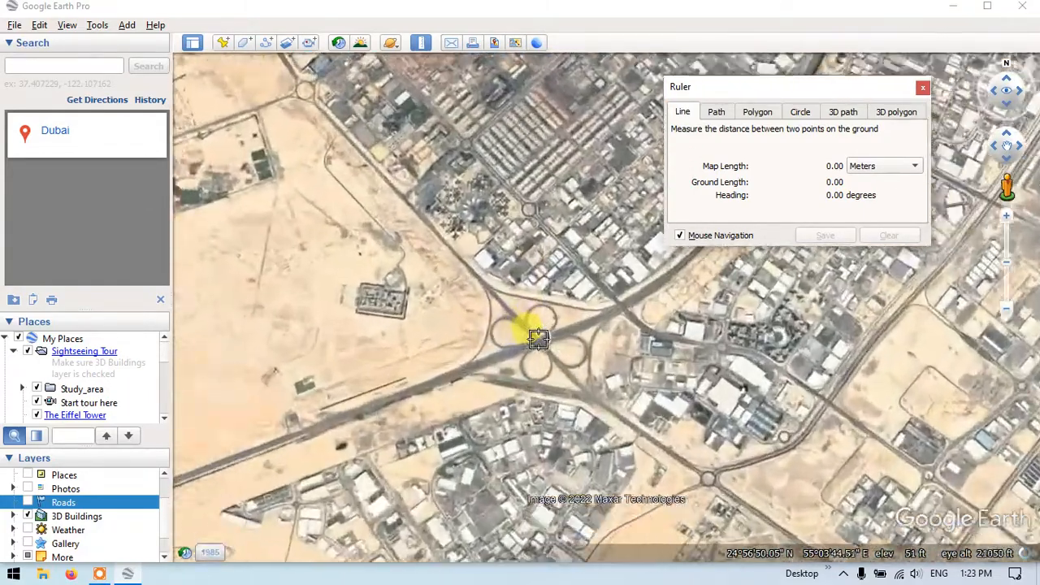
{"action": "scroll", "coordinate": [538, 338], "scroll_direction": "up", "scroll_amount": 2}
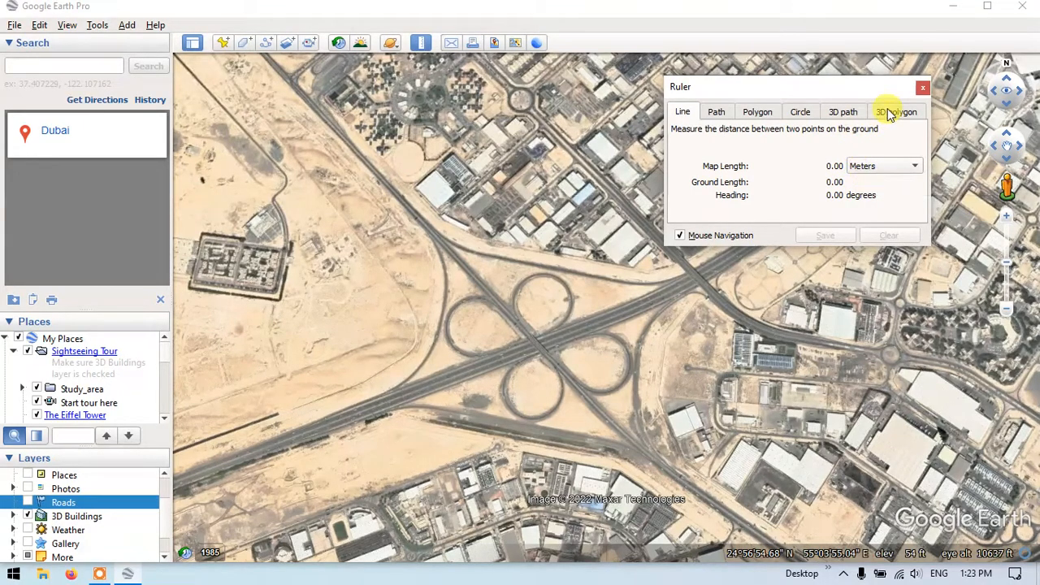
Step: Set the Ruler to a multi-point path in Kilometers and draw its first segment, about 0.77 km, southwest along the highway from the cloverleaf's centre
{"action": "left_click", "coordinate": [717, 115]}
{"action": "left_click", "coordinate": [867, 168]}
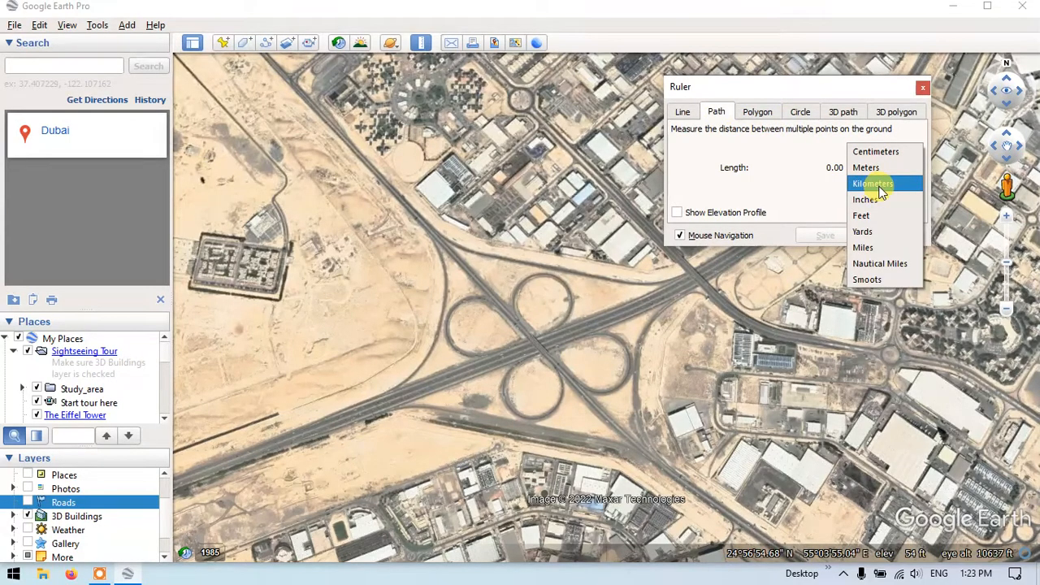
{"action": "left_click", "coordinate": [873, 184]}
{"action": "left_click", "coordinate": [538, 346]}
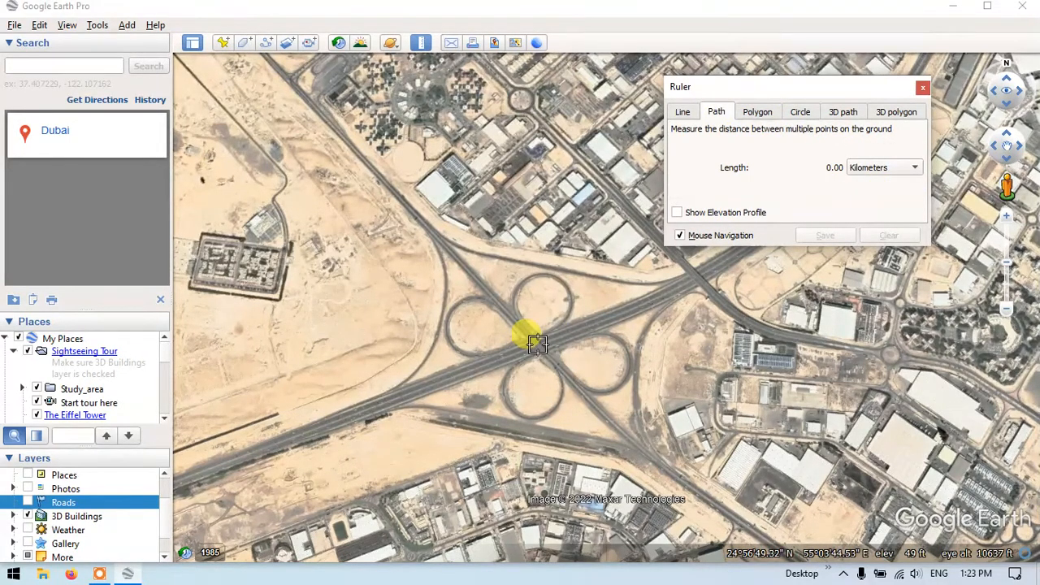
{"action": "left_click", "coordinate": [368, 409]}
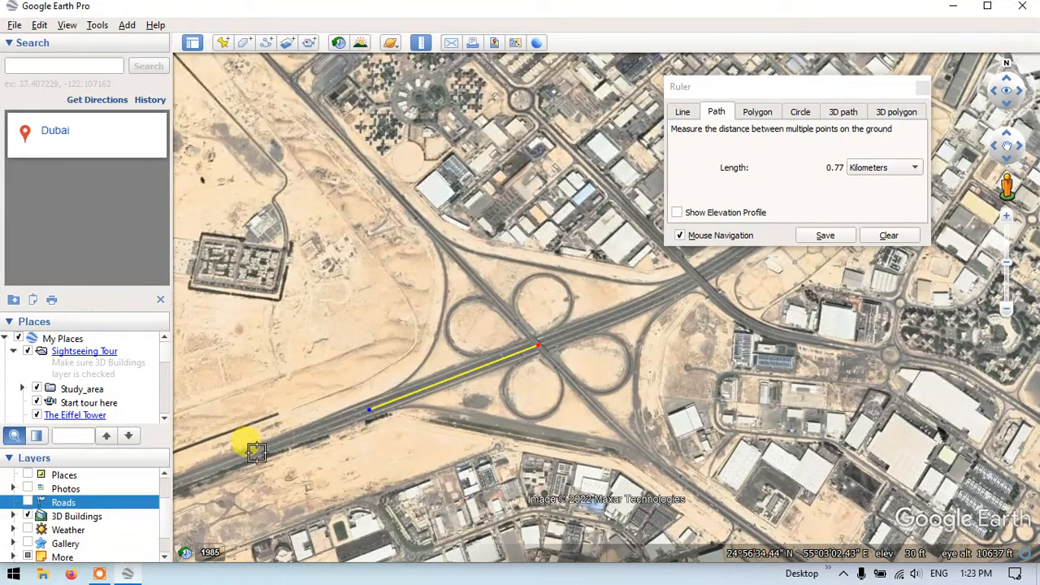
Step: Extend the path southwest along the straight desert highway, past the industrial blocks, to a total of about 3.6 km
{"action": "key", "text": "Left"}
{"action": "key", "text": "Down"}
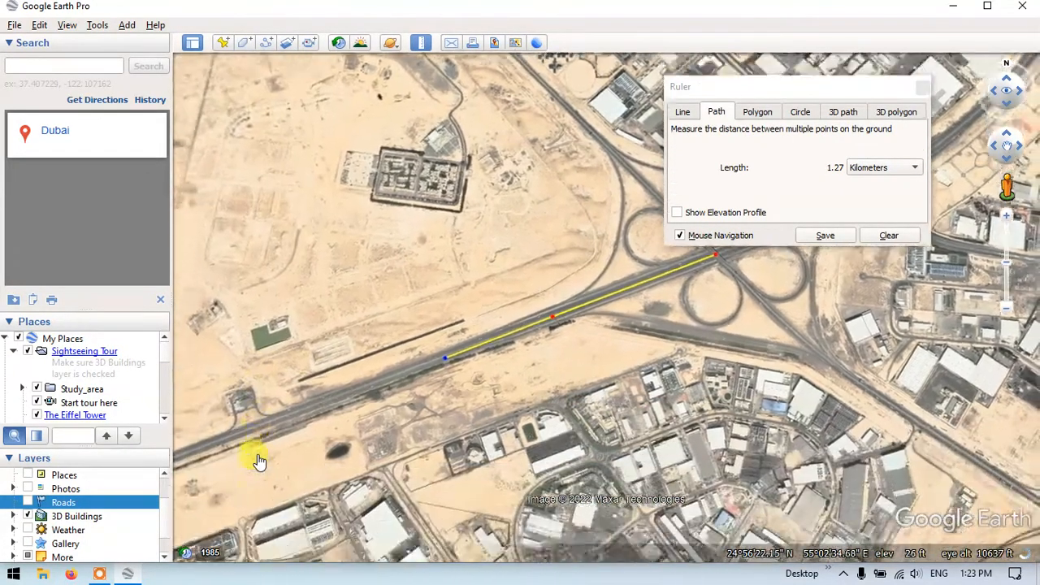
{"action": "key", "text": "Left"}
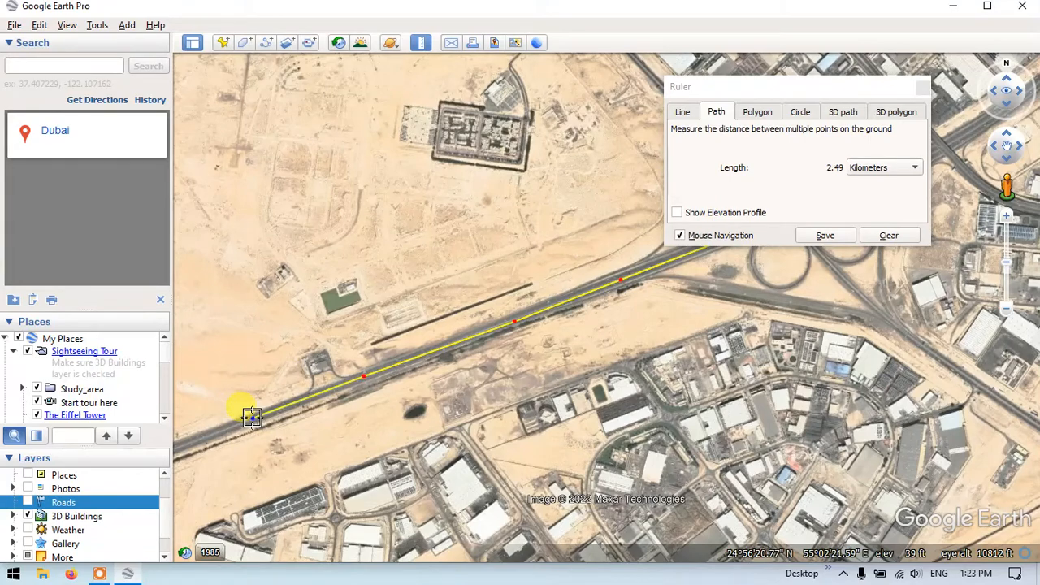
{"action": "key", "text": "Left"}
{"action": "key", "text": "Down"}
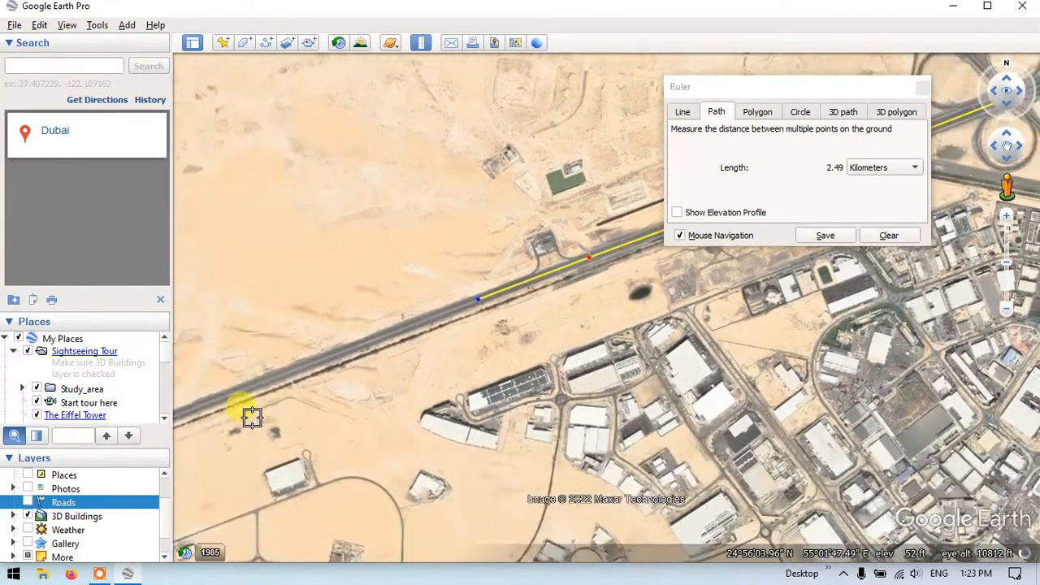
{"action": "key", "text": "Left"}
{"action": "left_click", "coordinate": [390, 387]}
Step: Continue the path points along the highway to the stretch beside the tree-lined park complex, reaching about 6.5 km
{"action": "key", "text": "Left"}
{"action": "key", "text": "Down"}
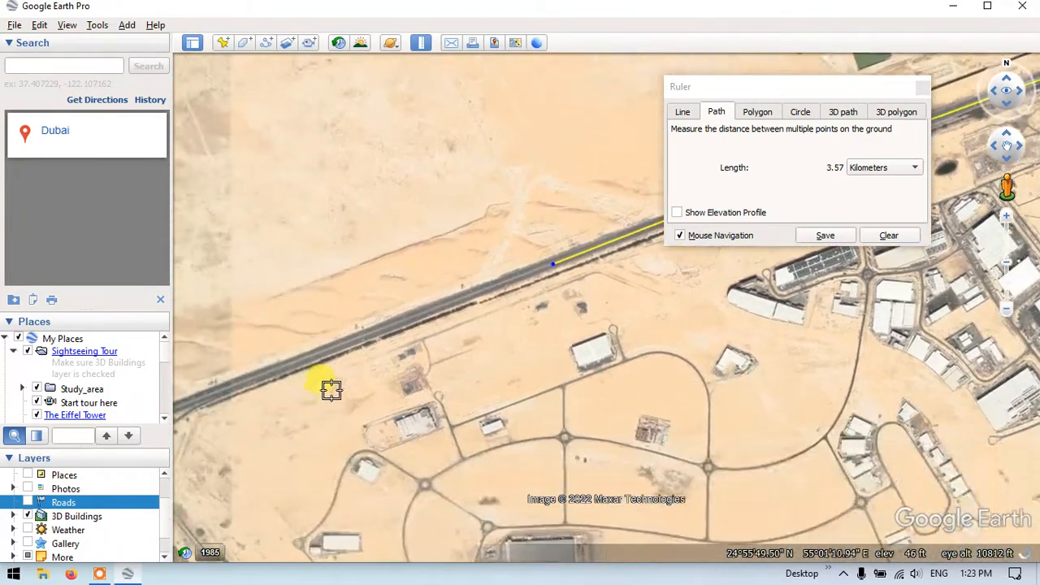
{"action": "key", "text": "Left"}
{"action": "left_click", "coordinate": [383, 365]}
{"action": "key", "text": "Left"}
{"action": "key", "text": "Down"}
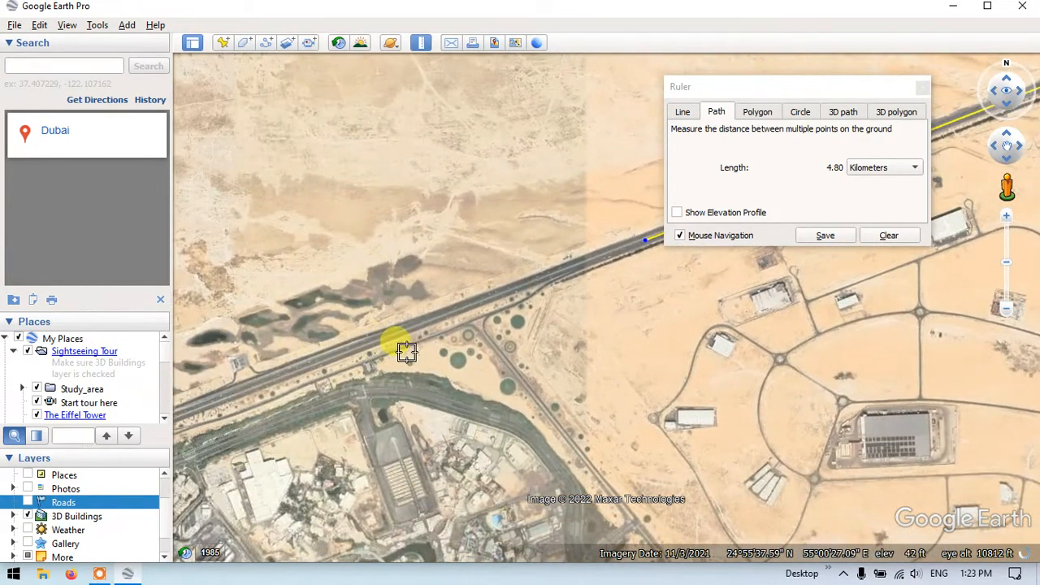
{"action": "left_click", "coordinate": [448, 310]}
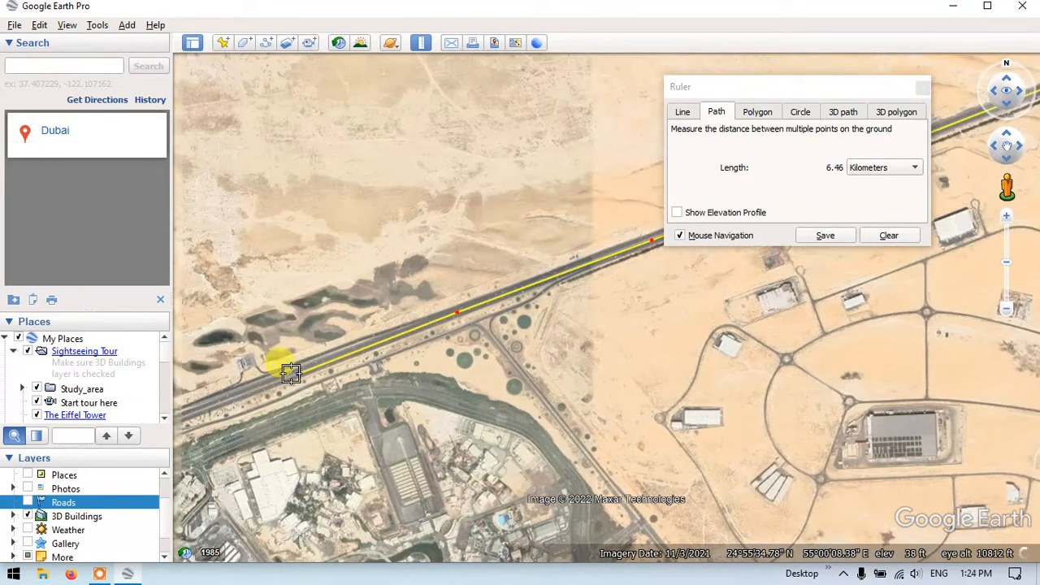
Step: Carry the path past the looped interchange west of the park complex, reaching a total of about 8.3 km
{"action": "key", "text": "Up"}
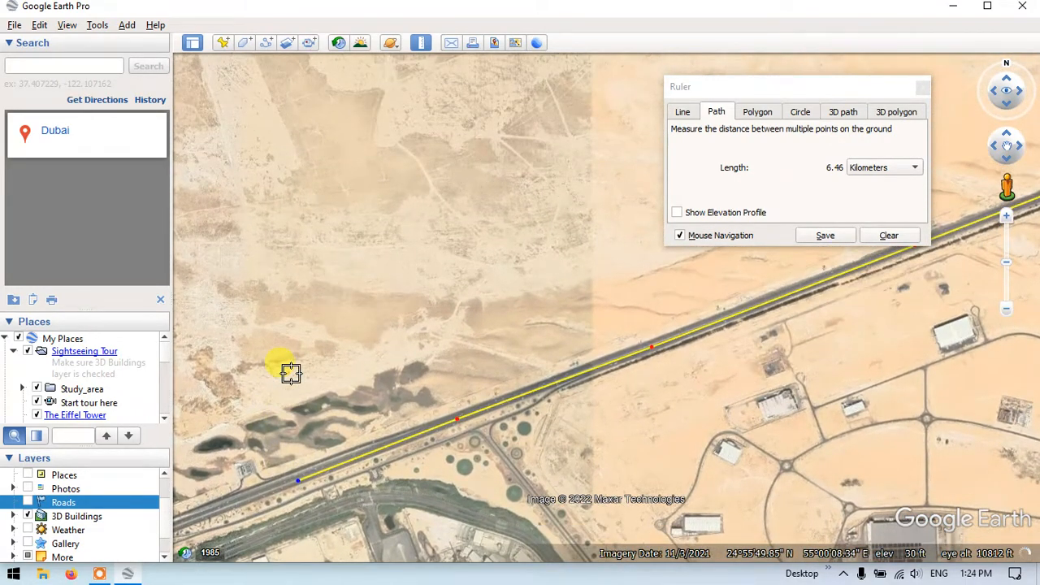
{"action": "key", "text": "Down"}
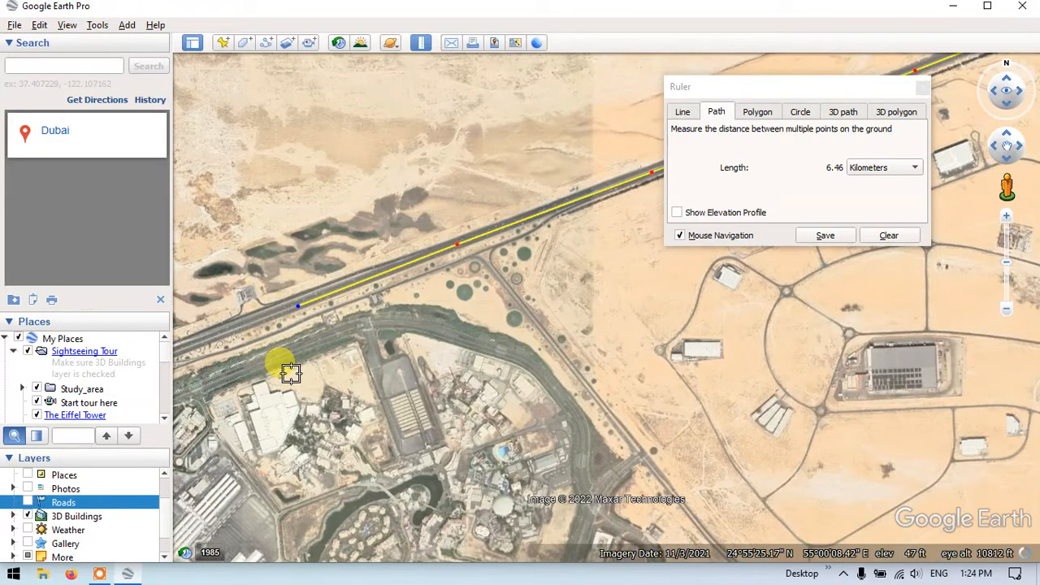
{"action": "key", "text": "Left"}
{"action": "key", "text": "Up"}
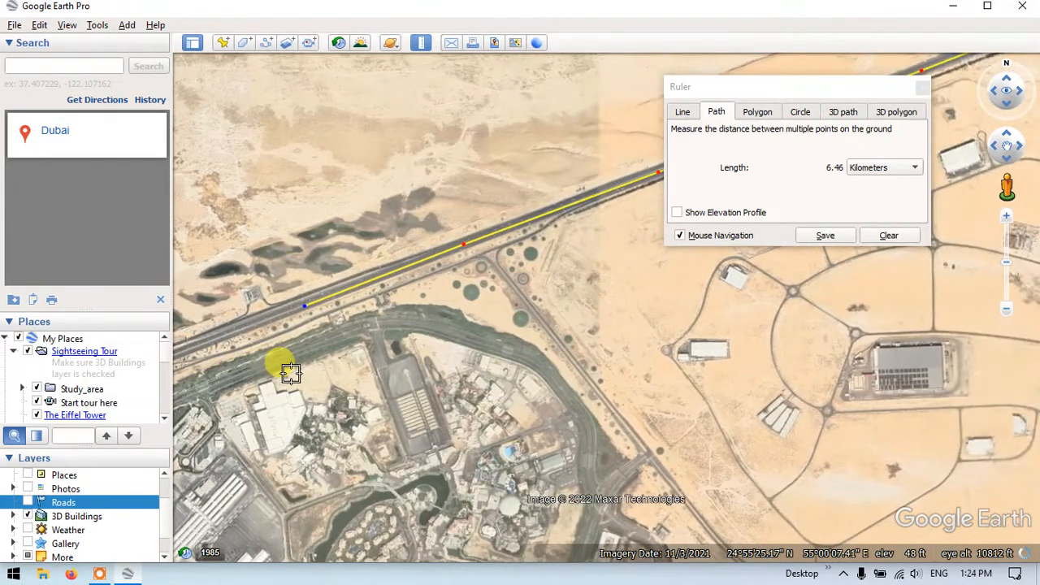
{"action": "key", "text": "Down"}
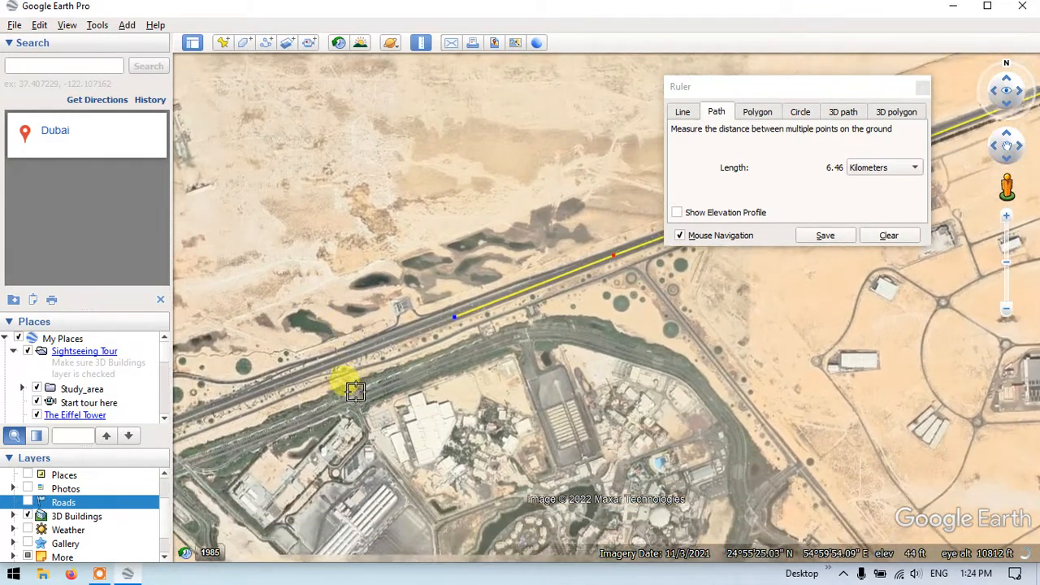
{"action": "key", "text": "Left"}
{"action": "key", "text": "Down"}
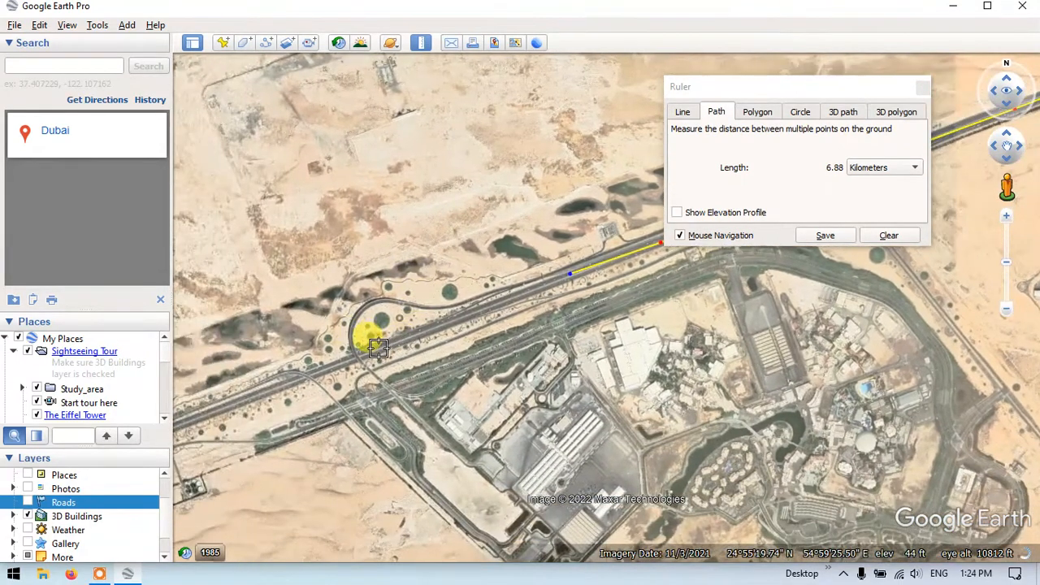
{"action": "left_click", "coordinate": [378, 347]}
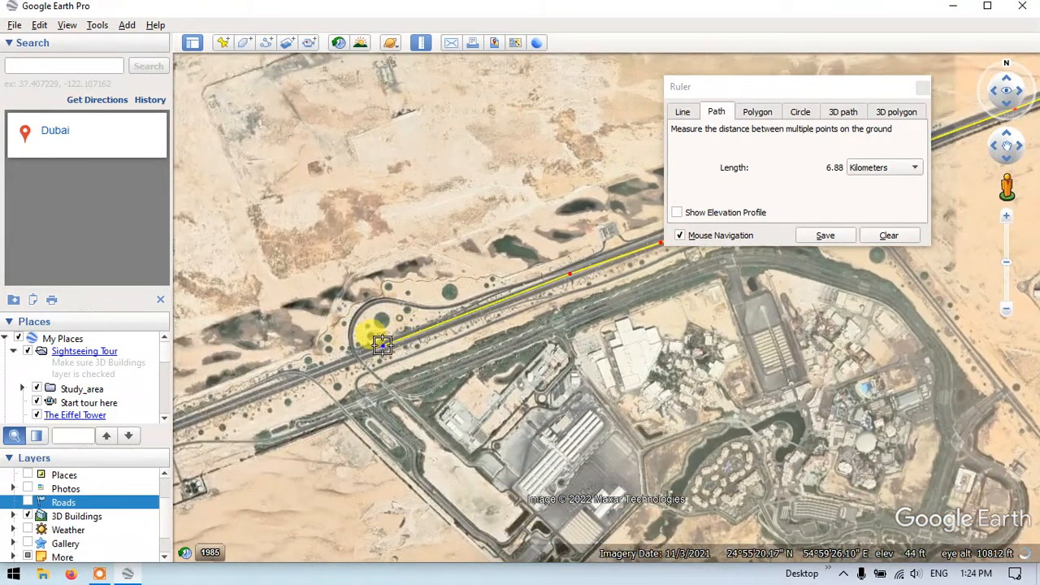
{"action": "left_click", "coordinate": [264, 390]}
Step: Add path points along the highway beside the planned residential plots, bringing the total to about 11 km
{"action": "key", "text": "Left"}
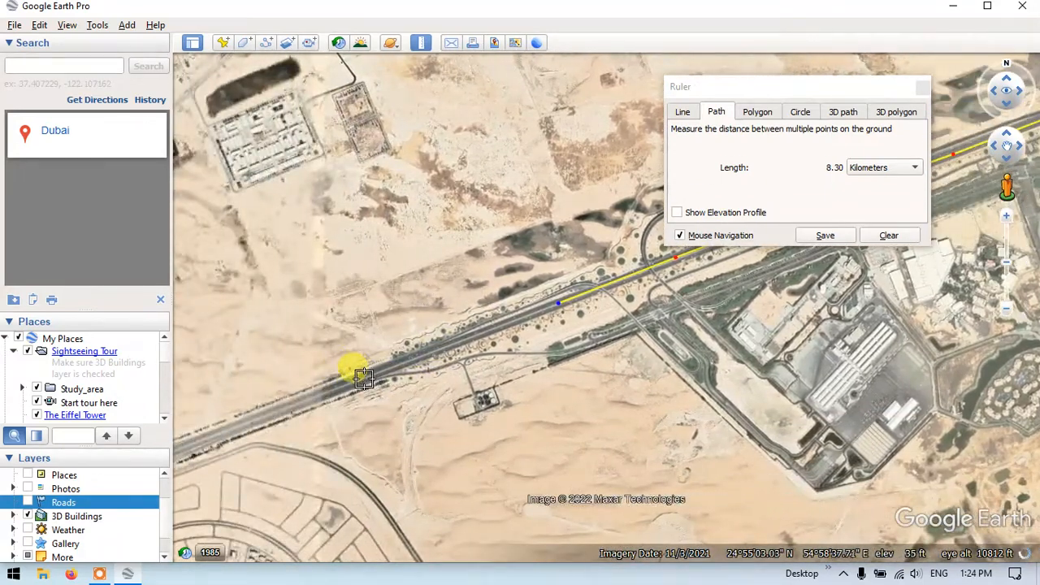
{"action": "key", "text": "Left"}
{"action": "key", "text": "Down"}
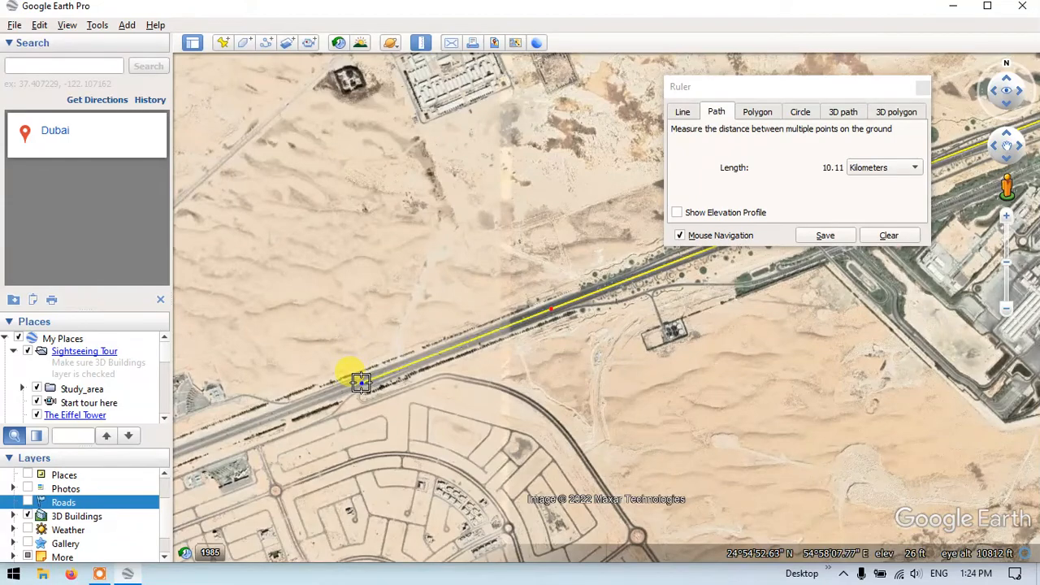
{"action": "key", "text": "Left"}
{"action": "key", "text": "Down"}
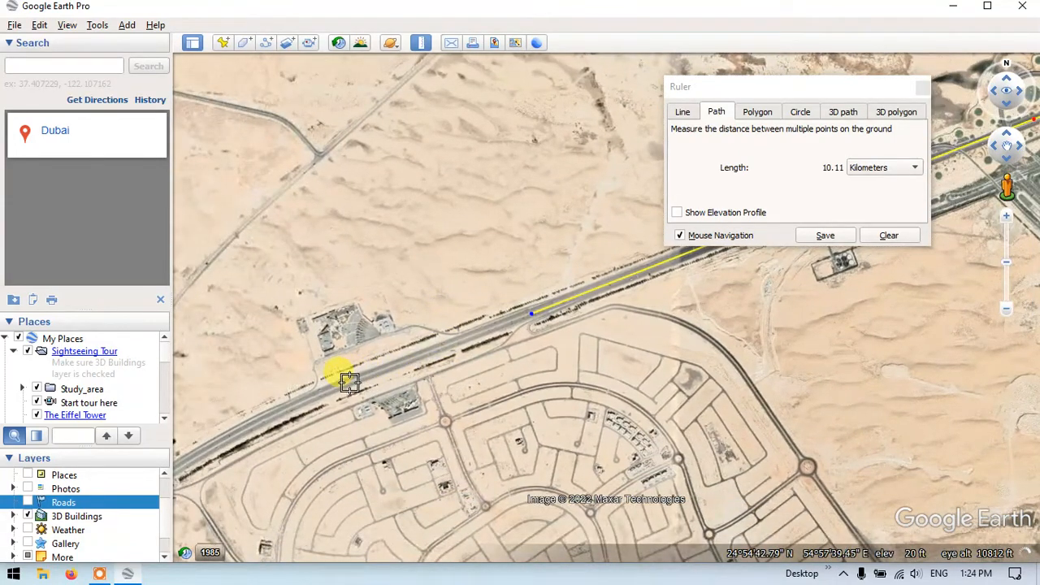
{"action": "key", "text": "Left"}
{"action": "key", "text": "Down"}
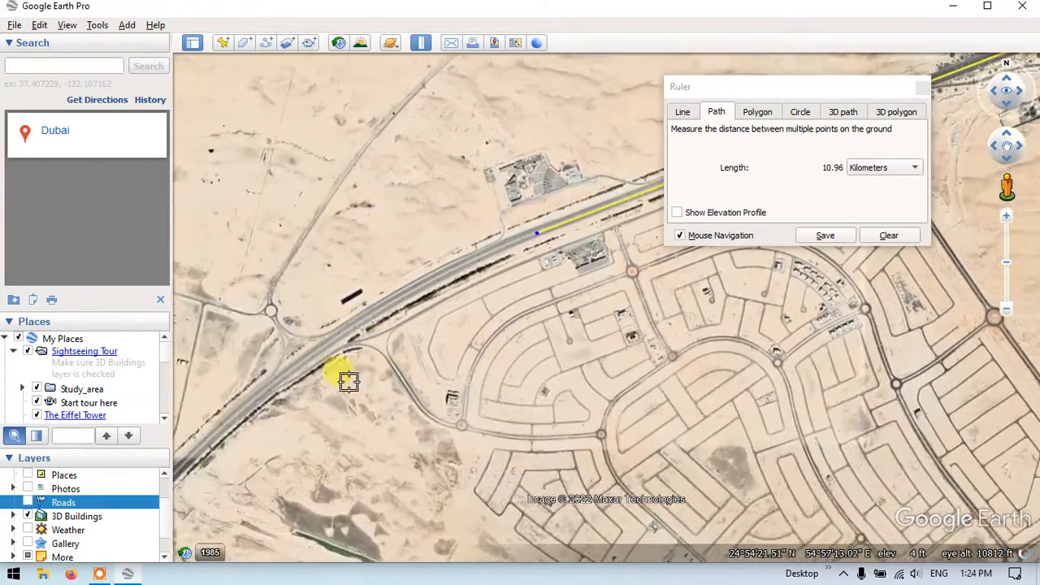
Step: Trace the highway's southwestward bend past the small roundabout with closely spaced path points, to about 12.5 km
{"action": "left_click", "coordinate": [525, 273]}
{"action": "left_click", "coordinate": [479, 299]}
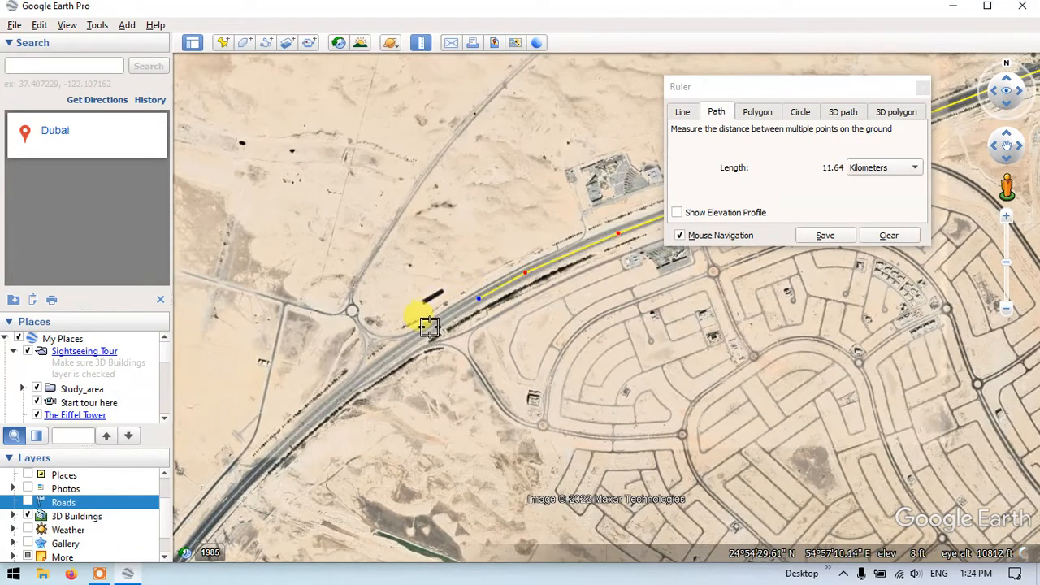
{"action": "left_click", "coordinate": [423, 334]}
{"action": "left_click", "coordinate": [387, 360]}
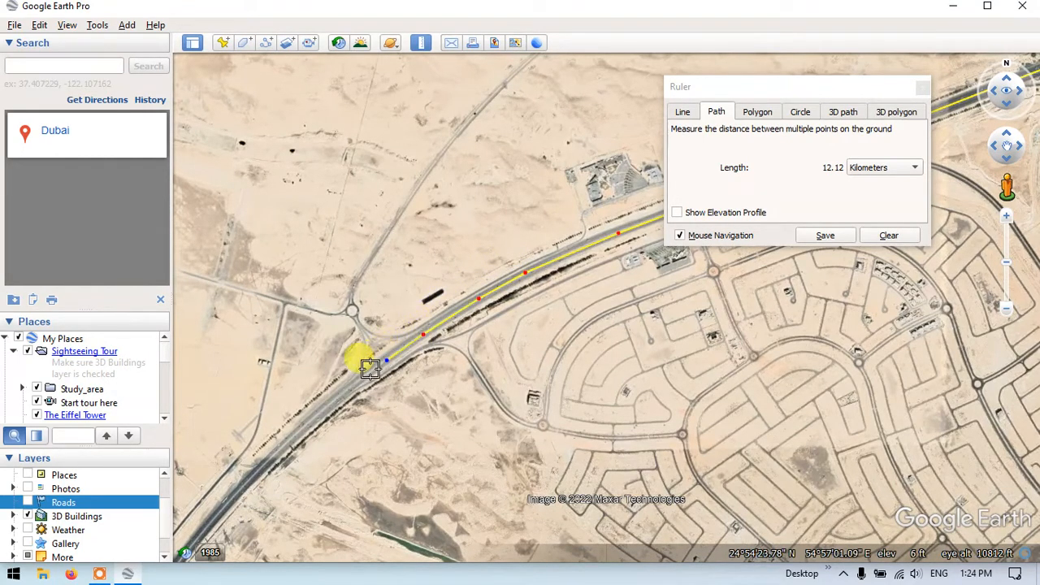
{"action": "left_click", "coordinate": [322, 410]}
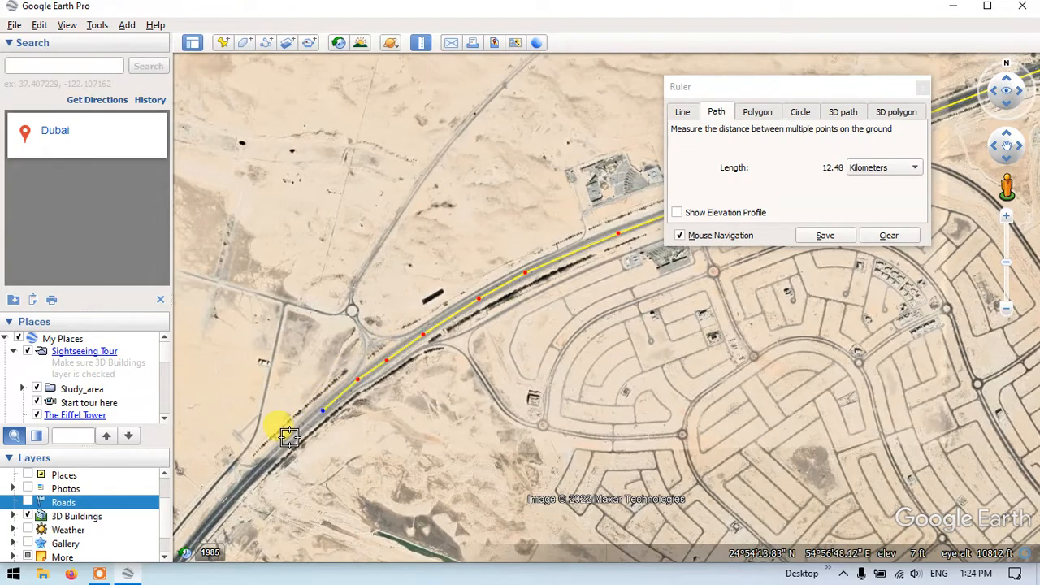
Step: Extend the path beyond the bend toward the fenced desert plot beside the highway, to about 12.9 km
{"action": "key", "text": "Left"}
{"action": "key", "text": "Down"}
{"action": "key", "text": "Left"}
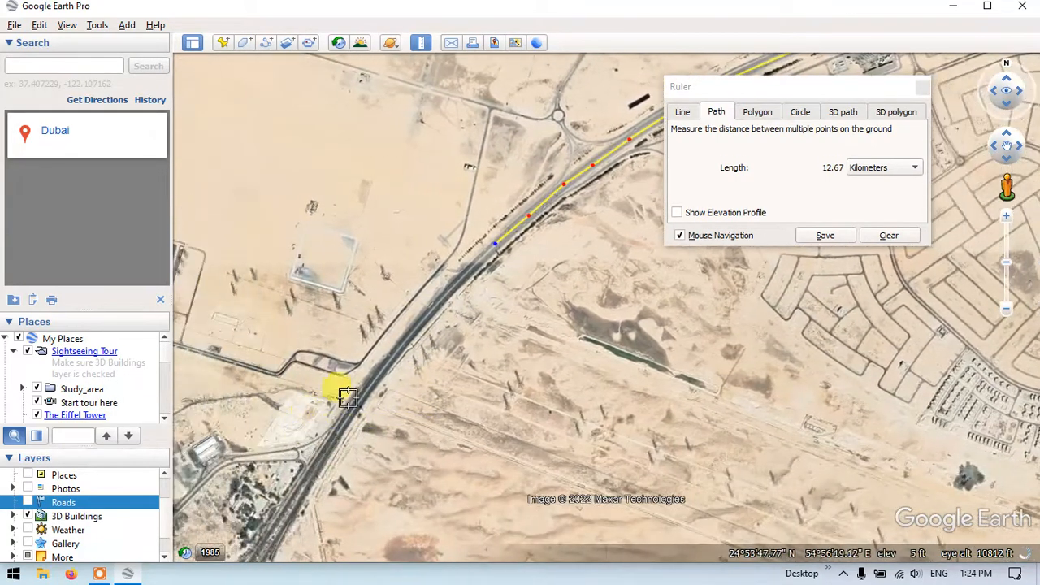
{"action": "scroll", "coordinate": [460, 274], "scroll_direction": "up", "scroll_amount": 2}
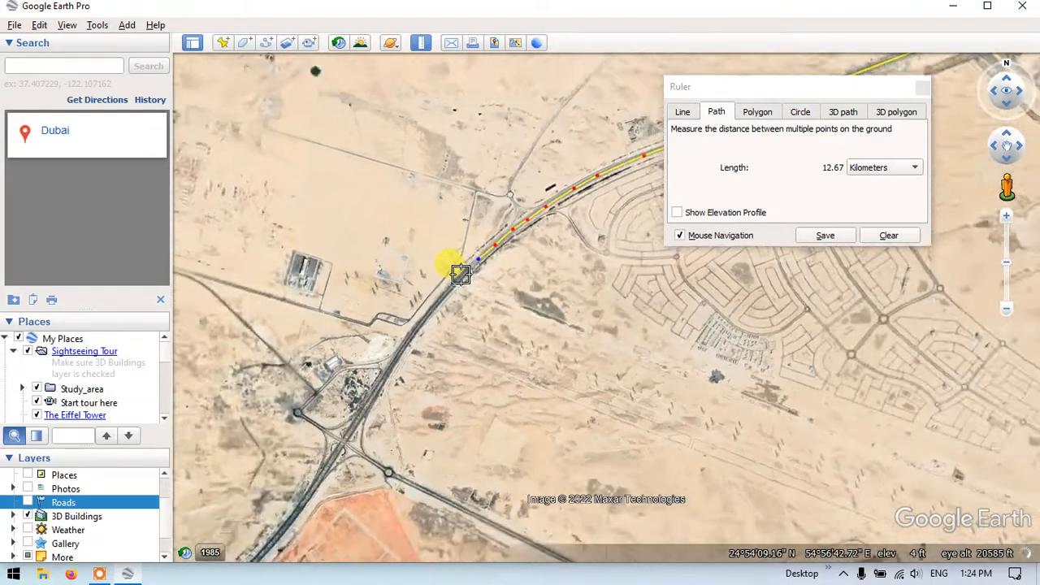
{"action": "scroll", "coordinate": [460, 275], "scroll_direction": "up", "scroll_amount": 2}
{"action": "key", "text": "Left"}
{"action": "key", "text": "Down"}
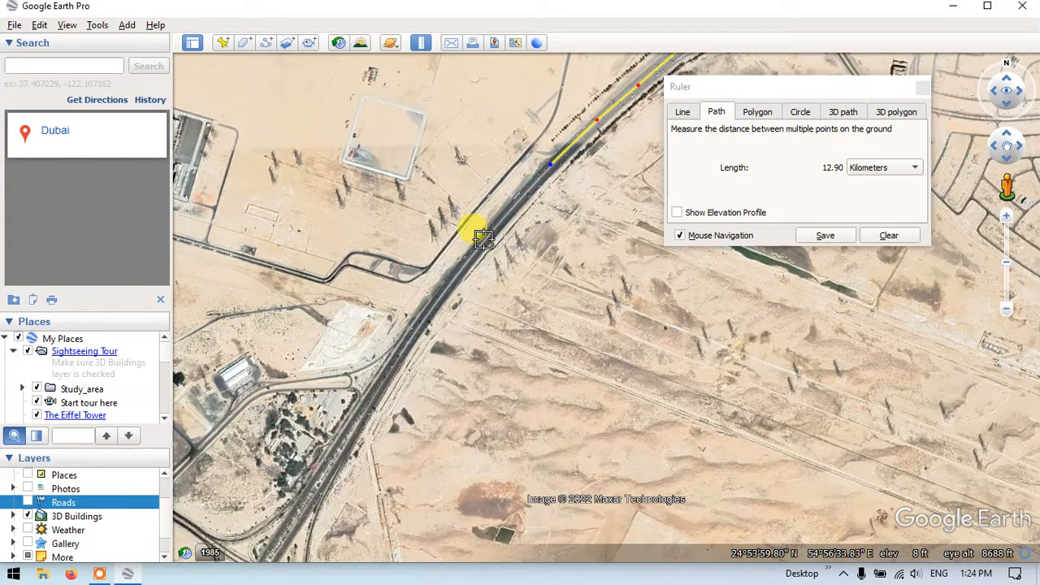
Step: Finish the path at the overpass between the two roundabouts, following the highway to a total length of about 14.6 km
{"action": "scroll", "coordinate": [449, 279], "scroll_direction": "up", "scroll_amount": 3}
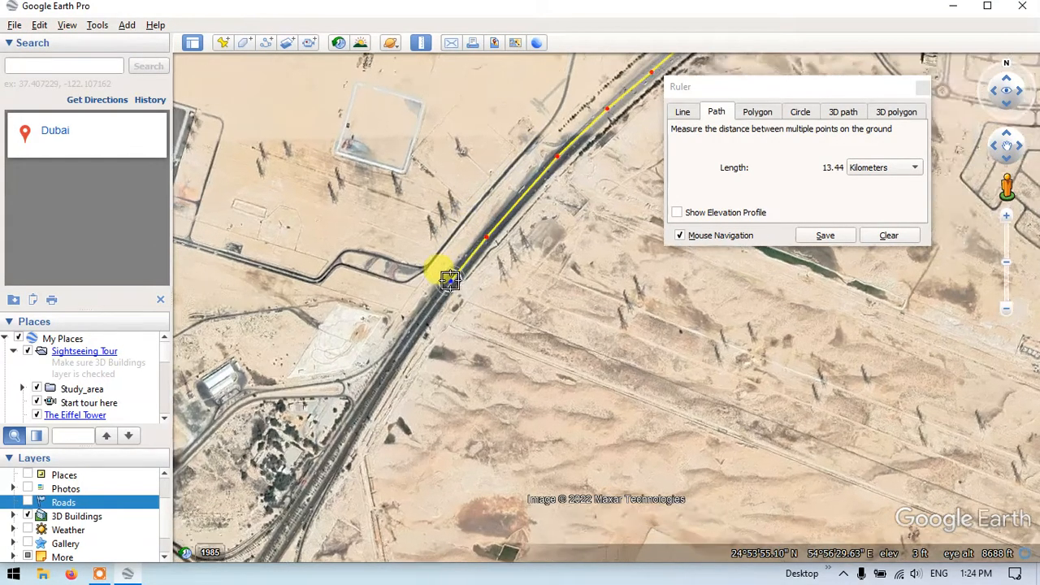
{"action": "scroll", "coordinate": [449, 279], "scroll_direction": "down", "scroll_amount": 2}
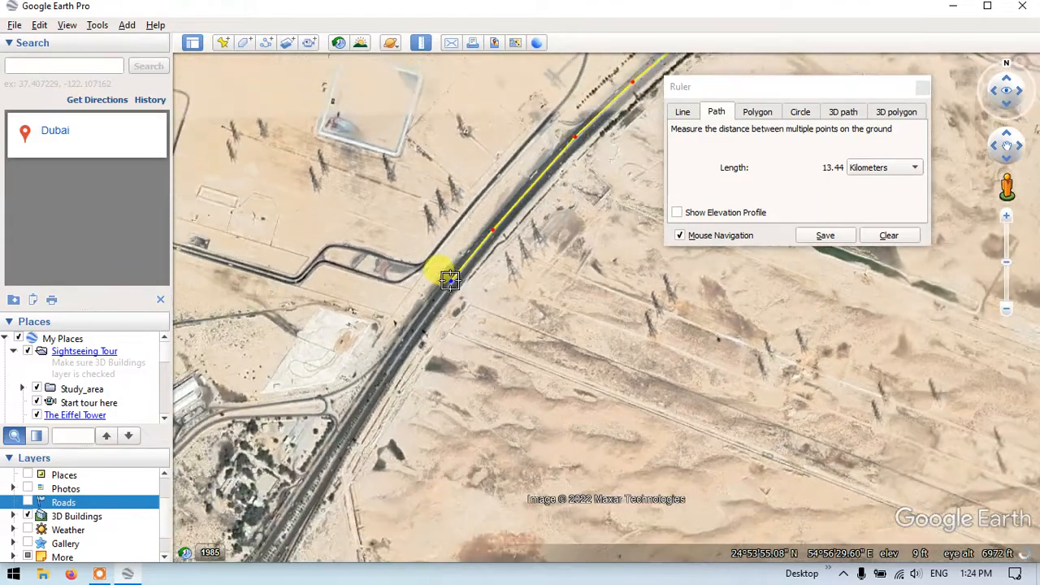
{"action": "key", "text": "Up"}
{"action": "key", "text": "Down"}
{"action": "key", "text": "Left"}
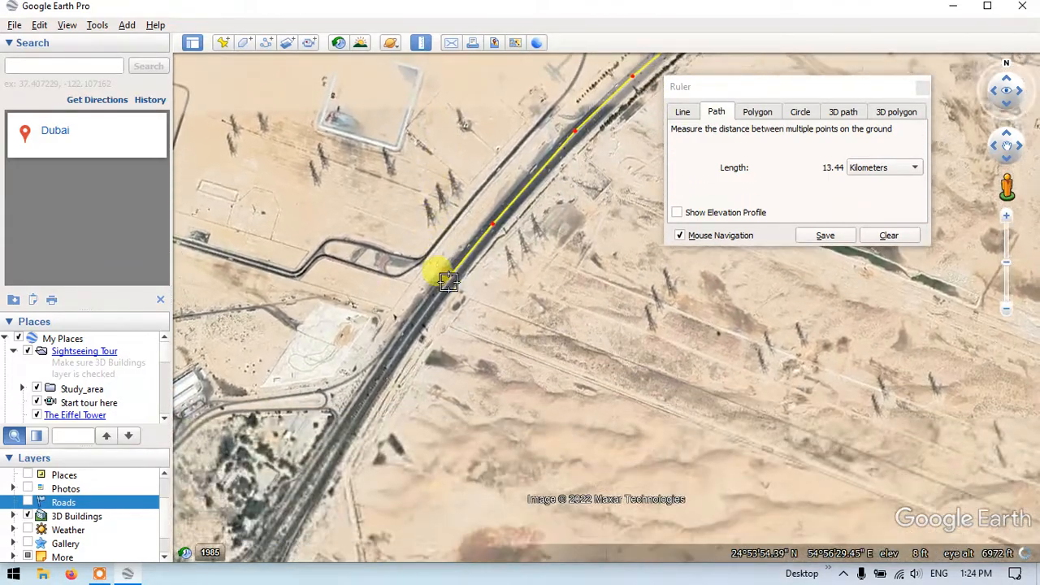
{"action": "left_click_drag", "start_coordinate": [475, 300], "coordinate": [475, 264]}
{"action": "left_click", "coordinate": [475, 265]}
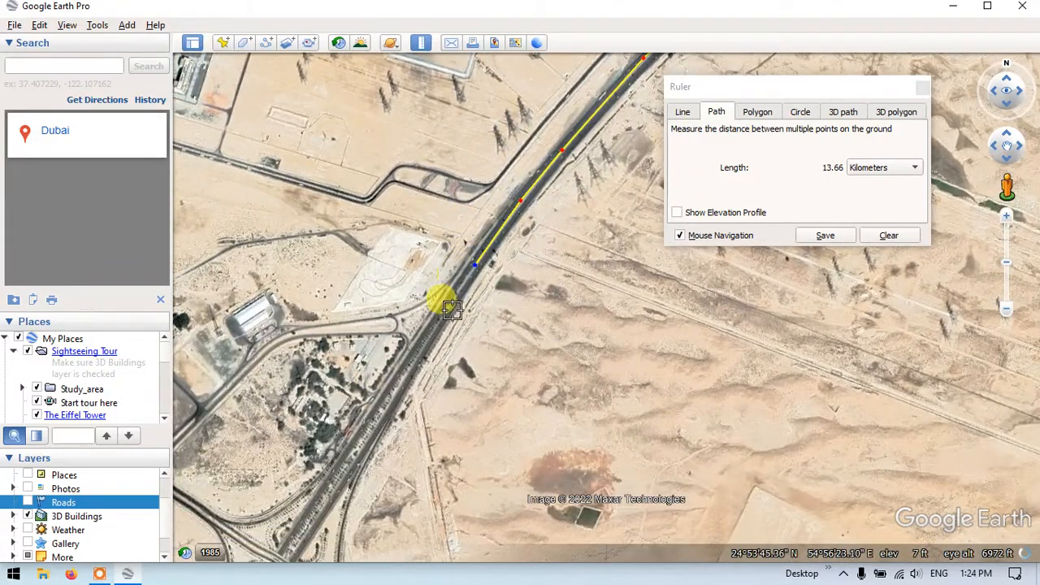
{"action": "key", "text": "Down"}
{"action": "key", "text": "Left"}
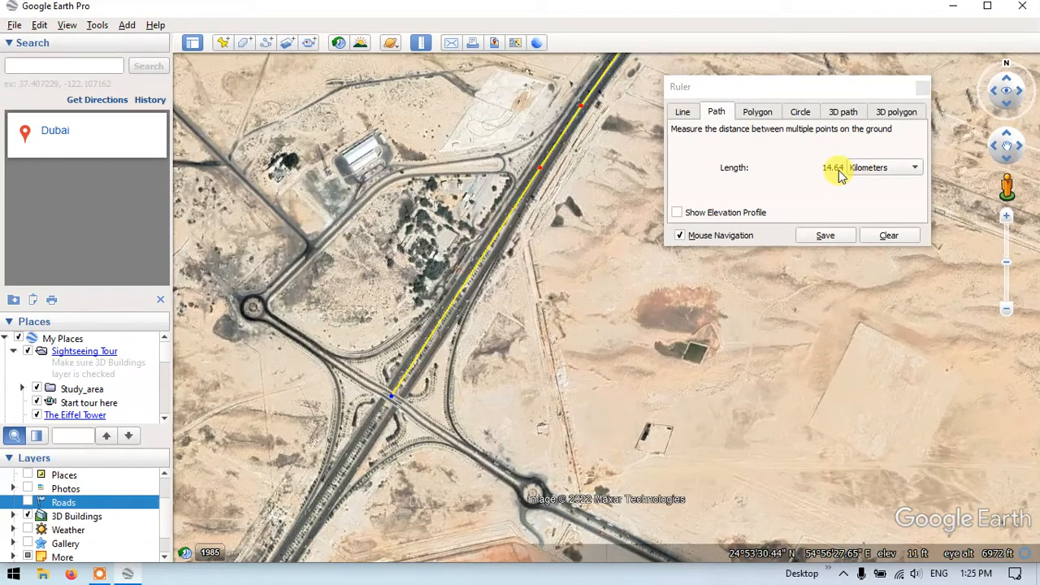
Step: Move the Ruler window clear of the route and examine the whole highway path from the cloverleaf to the overpass
{"action": "scroll", "coordinate": [532, 287], "scroll_direction": "down", "scroll_amount": 6}
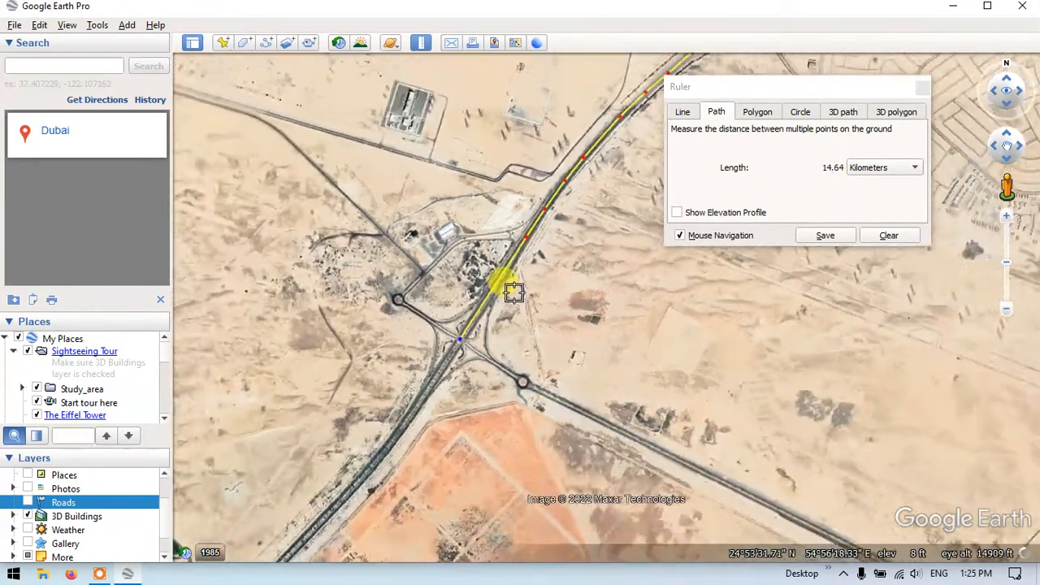
{"action": "scroll", "coordinate": [514, 291], "scroll_direction": "down", "scroll_amount": 3}
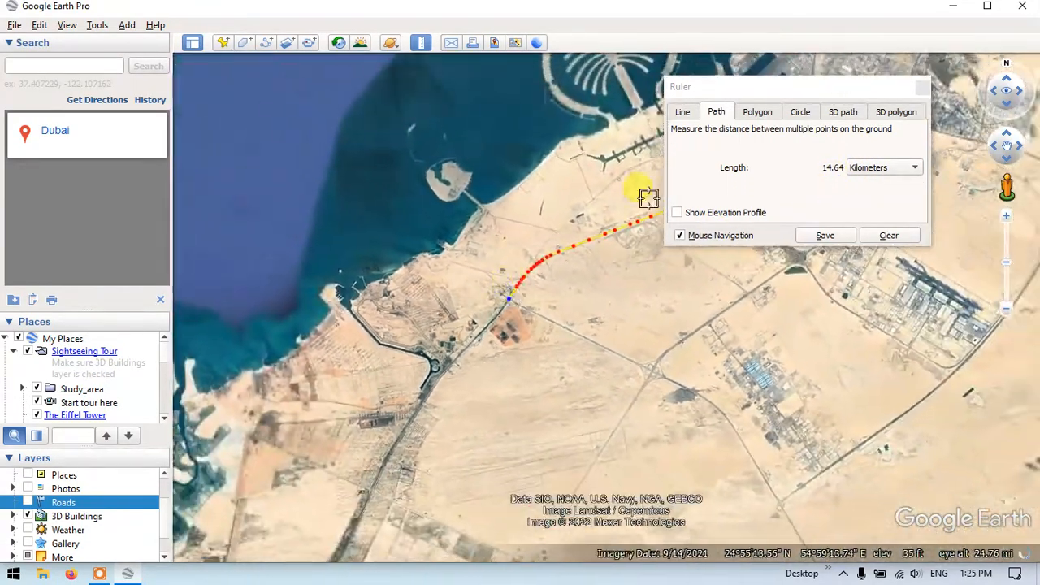
{"action": "left_click_drag", "start_coordinate": [793, 87], "coordinate": [216, 139]}
{"action": "scroll", "coordinate": [748, 155], "scroll_direction": "up", "scroll_amount": 3}
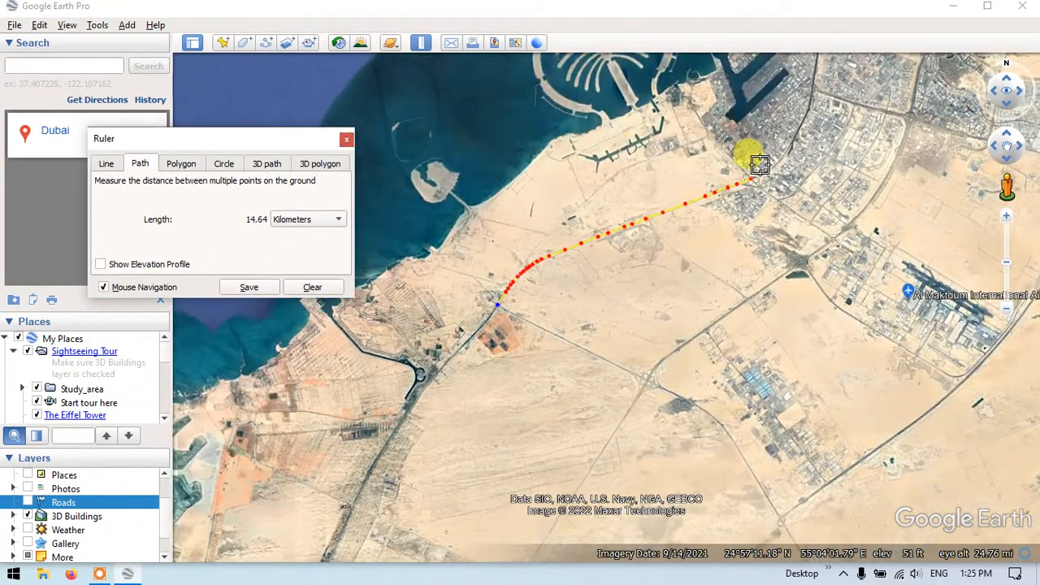
{"action": "scroll", "coordinate": [566, 248], "scroll_direction": "down", "scroll_amount": 6}
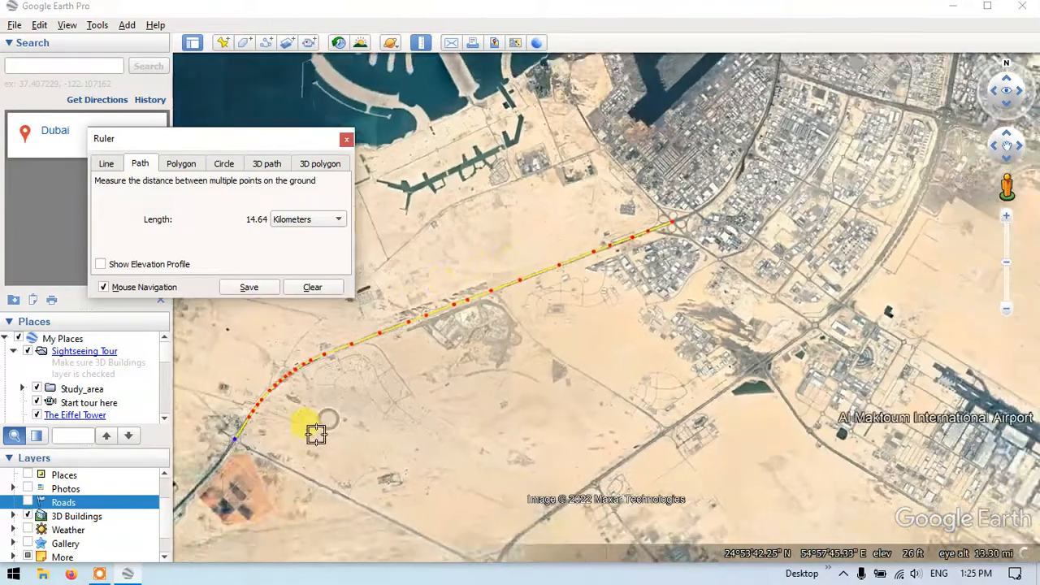
{"action": "scroll", "coordinate": [246, 437], "scroll_direction": "up", "scroll_amount": 1}
{"action": "scroll", "coordinate": [246, 437], "scroll_direction": "up", "scroll_amount": 3}
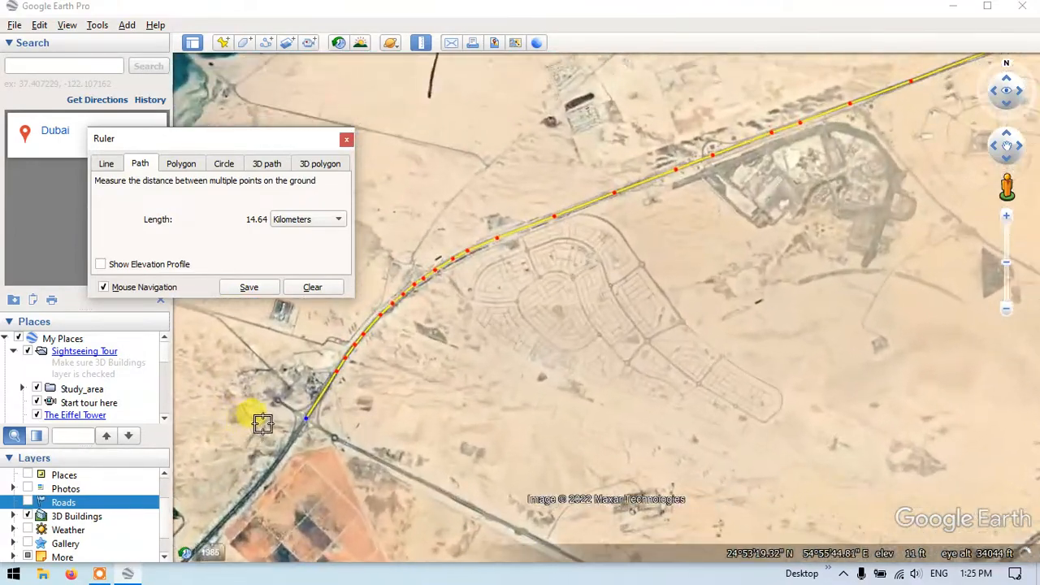
Step: Save the measured highway path under the name "distance of road" and select the Temporary Places folder
{"action": "scroll", "coordinate": [370, 373], "scroll_direction": "up", "scroll_amount": 2}
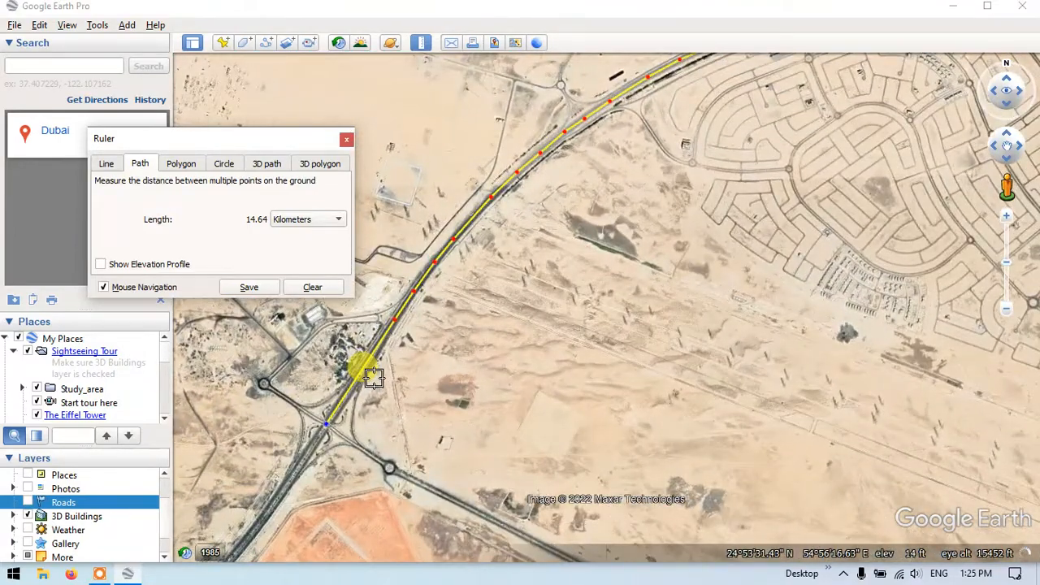
{"action": "scroll", "coordinate": [374, 377], "scroll_direction": "up", "scroll_amount": 2}
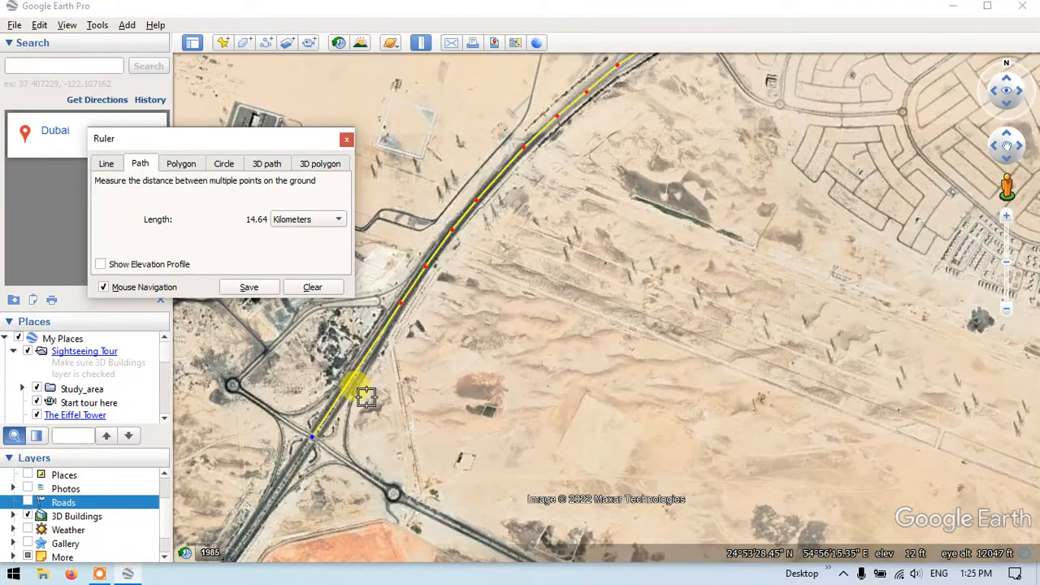
{"action": "scroll", "coordinate": [366, 396], "scroll_direction": "down", "scroll_amount": 3}
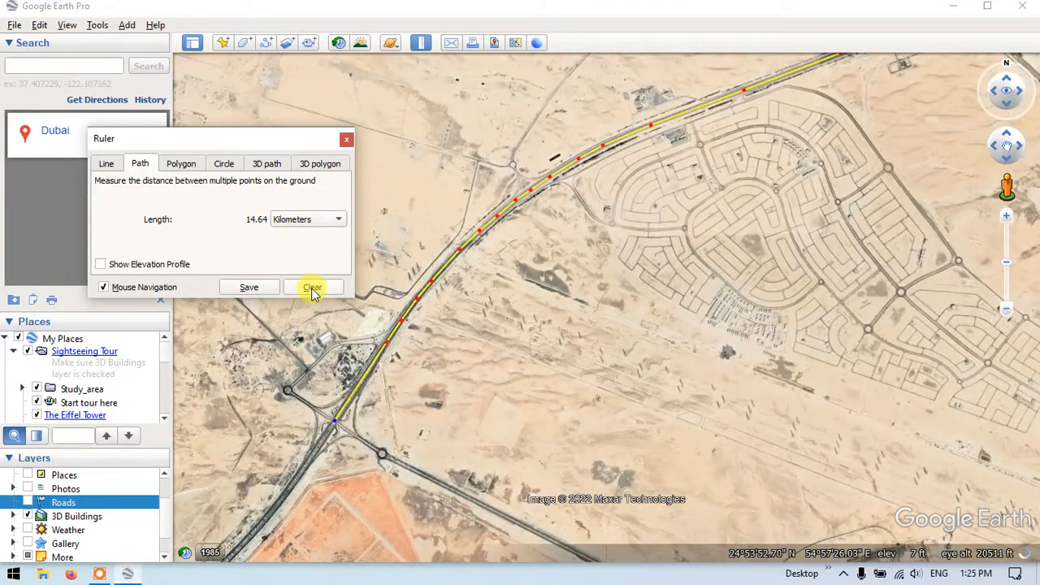
{"action": "left_click", "coordinate": [248, 288]}
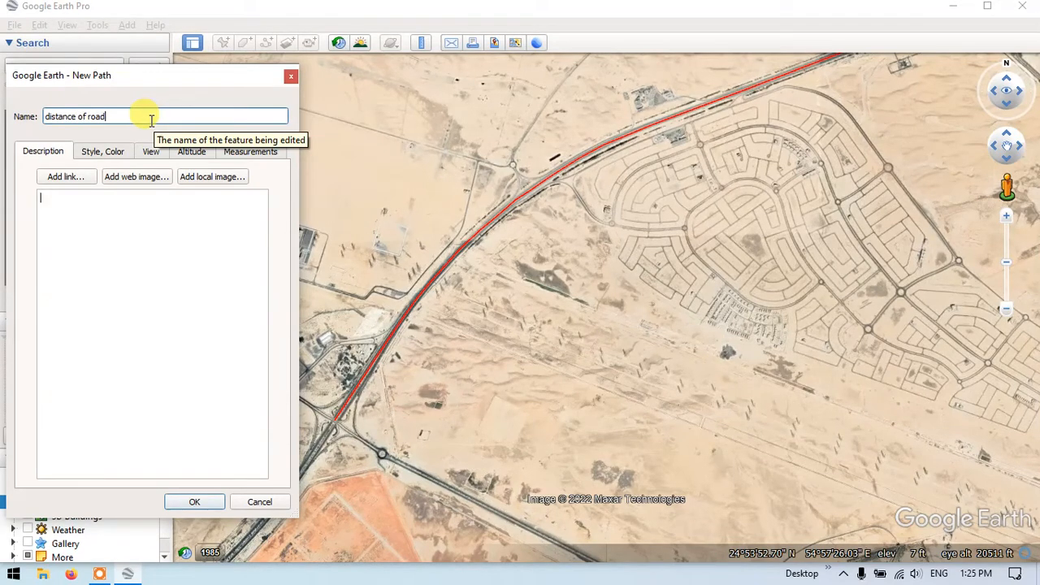
{"action": "left_click", "coordinate": [184, 499]}
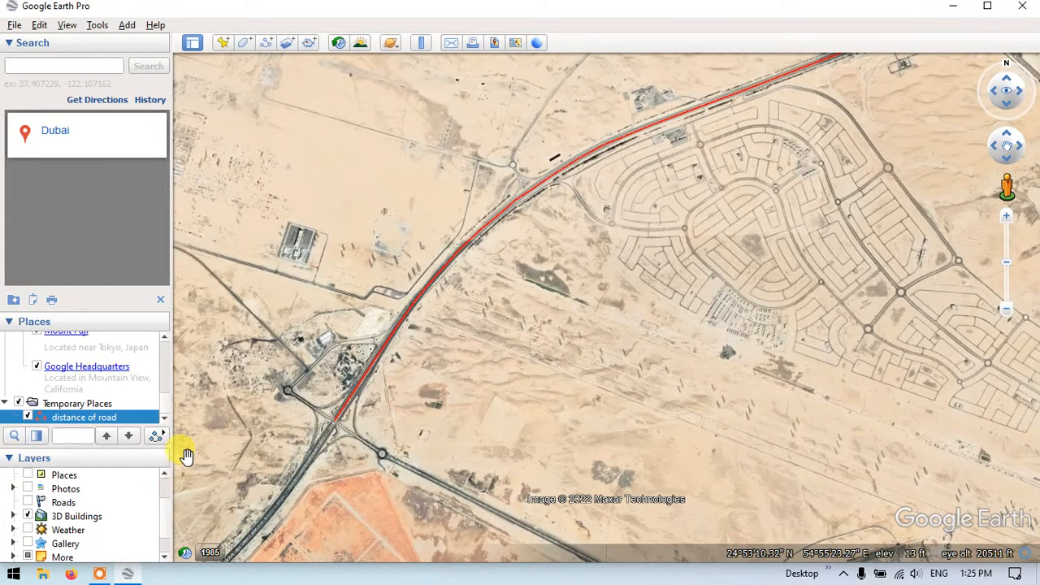
{"action": "left_click", "coordinate": [75, 404]}
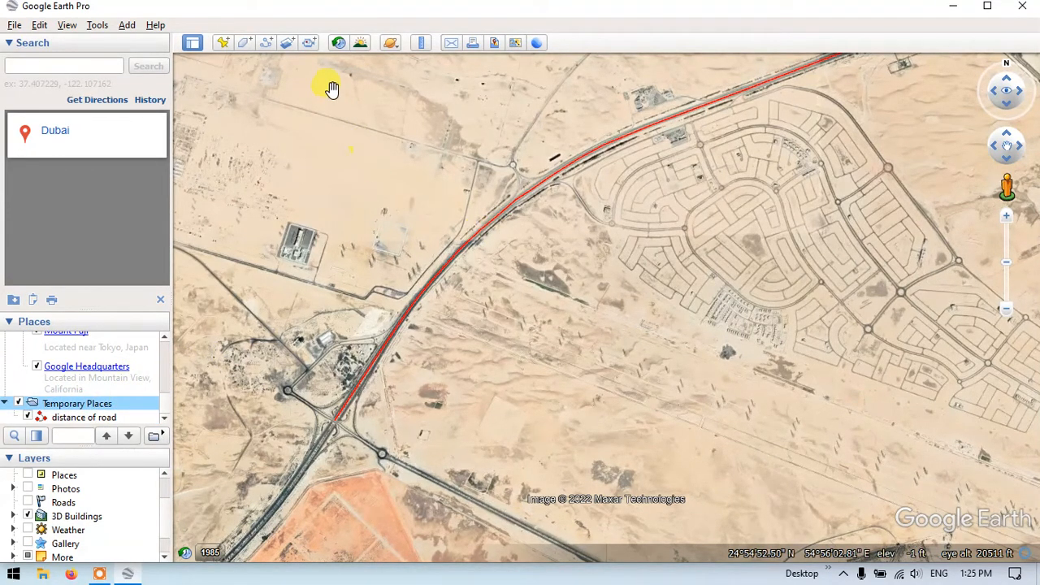
Step: Reopen the Ruler and locate the cluster of circular irrigated fields in the desert south of the highway
{"action": "left_click", "coordinate": [421, 42]}
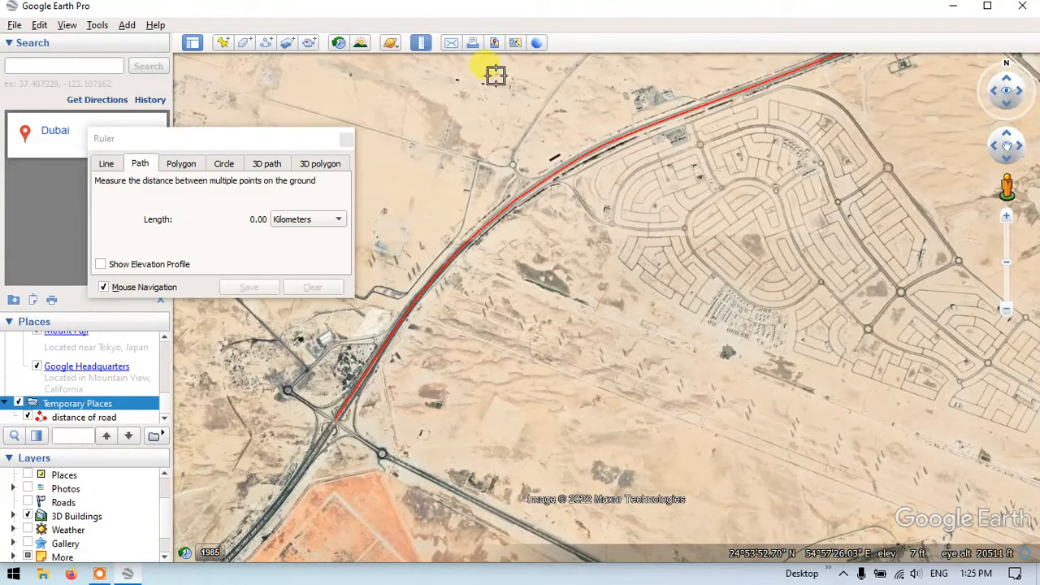
{"action": "scroll", "coordinate": [686, 134], "scroll_direction": "down", "scroll_amount": 2}
{"action": "scroll", "coordinate": [685, 134], "scroll_direction": "down", "scroll_amount": 3}
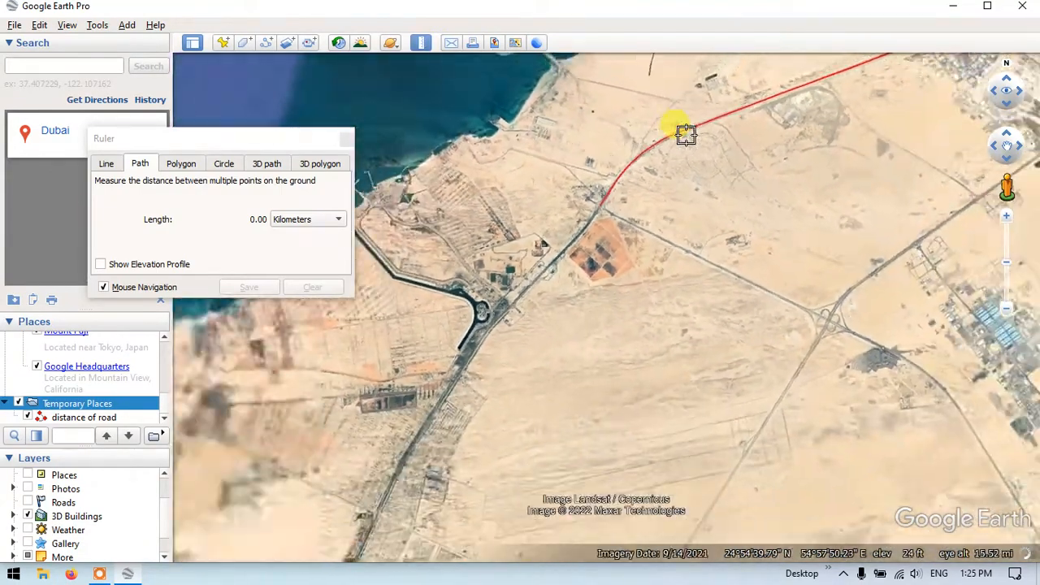
{"action": "scroll", "coordinate": [685, 134], "scroll_direction": "down", "scroll_amount": 2}
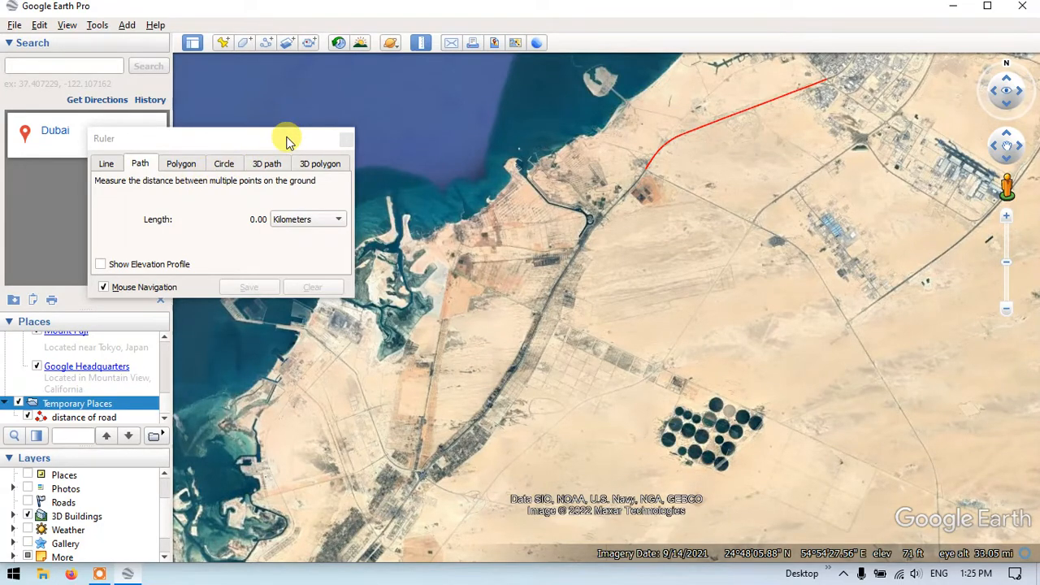
{"action": "scroll", "coordinate": [800, 467], "scroll_direction": "up", "scroll_amount": 1}
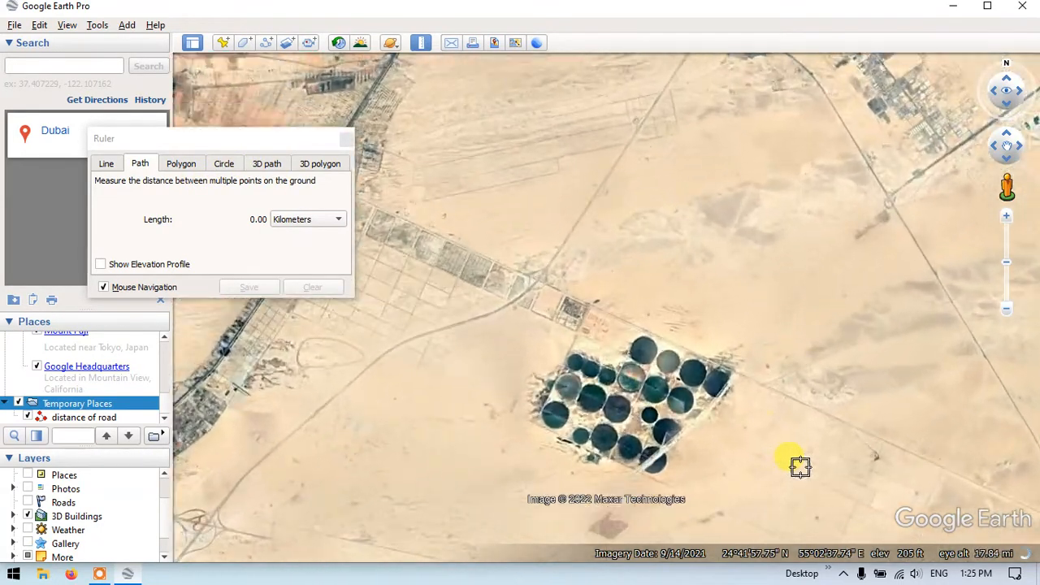
{"action": "scroll", "coordinate": [729, 414], "scroll_direction": "up", "scroll_amount": 3}
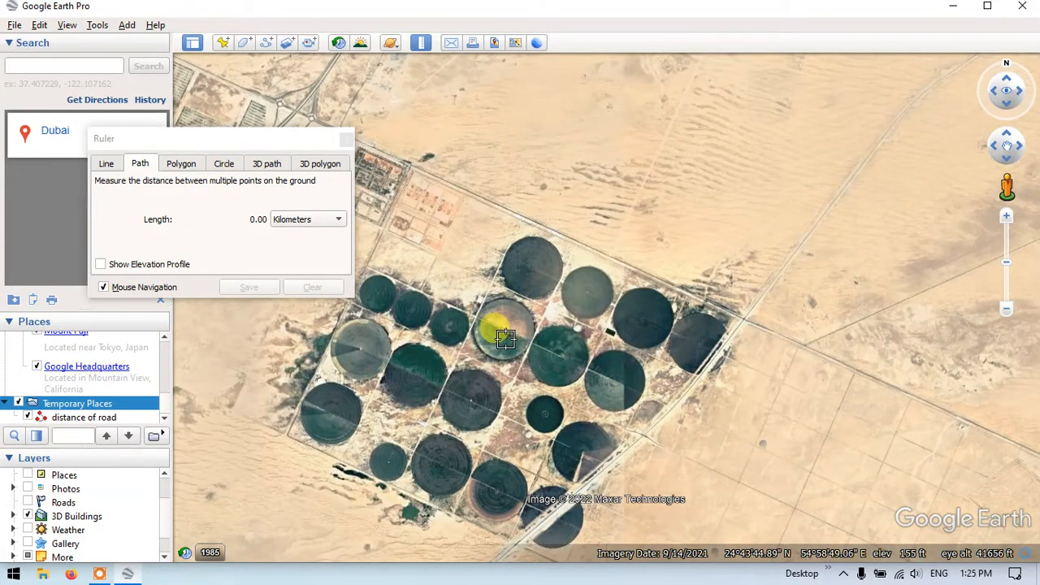
{"action": "scroll", "coordinate": [518, 349], "scroll_direction": "up", "scroll_amount": 1}
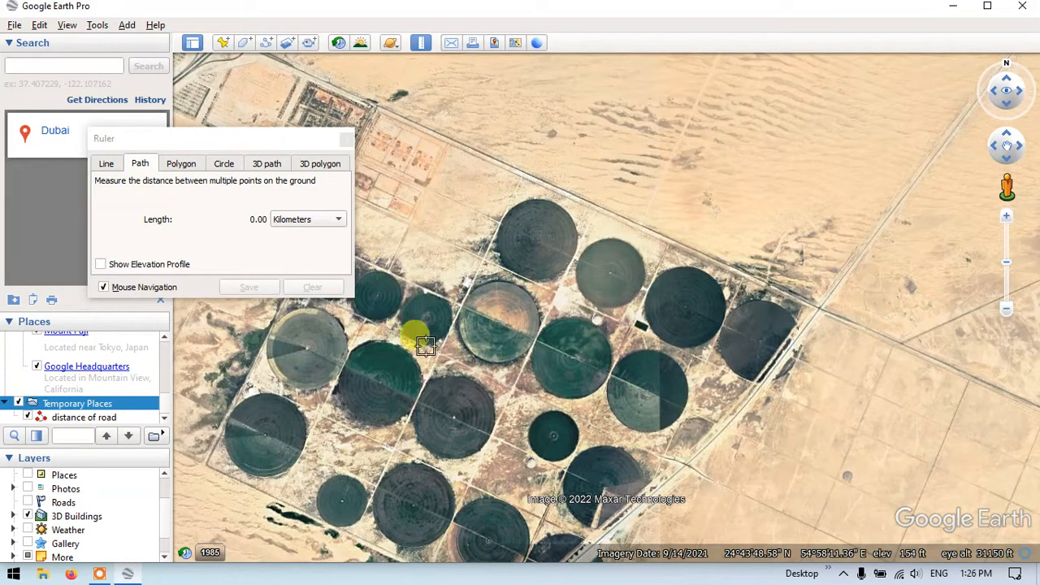
{"action": "scroll", "coordinate": [643, 378], "scroll_direction": "up", "scroll_amount": 2}
{"action": "scroll", "coordinate": [642, 378], "scroll_direction": "down", "scroll_amount": 1}
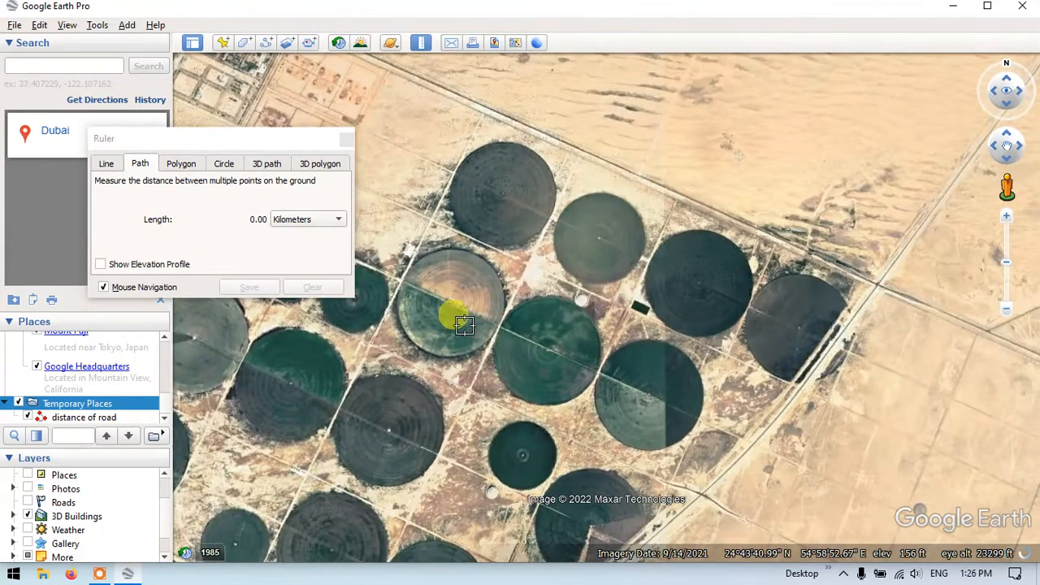
{"action": "scroll", "coordinate": [464, 325], "scroll_direction": "up", "scroll_amount": 2}
{"action": "scroll", "coordinate": [477, 325], "scroll_direction": "down", "scroll_amount": 1}
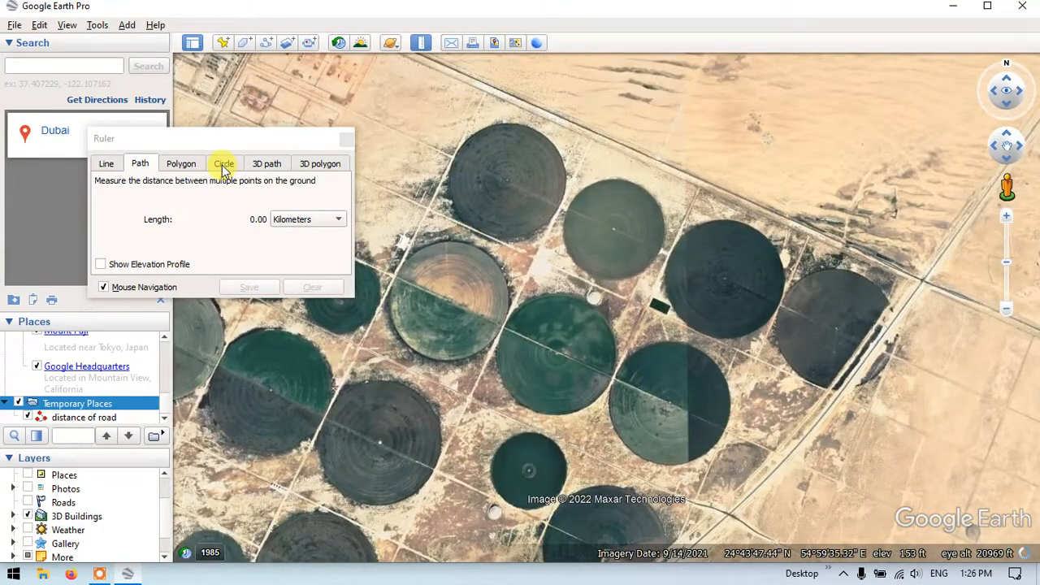
Step: Measure the half-brown, half-green round field with a Ruler circle from its center to its edge, radius about 0.51 km
{"action": "left_click", "coordinate": [224, 165]}
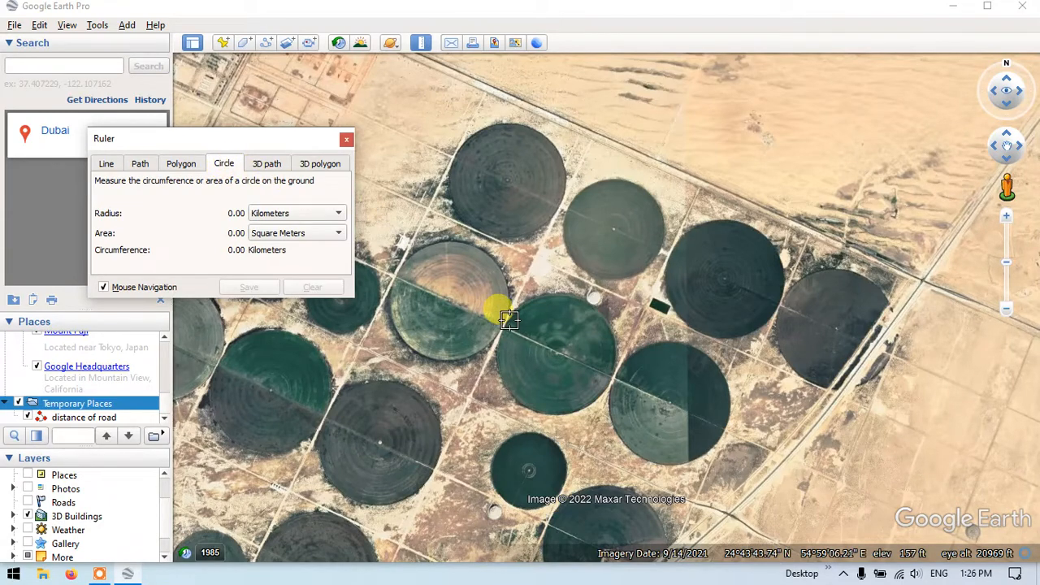
{"action": "scroll", "coordinate": [451, 298], "scroll_direction": "up", "scroll_amount": 1}
{"action": "scroll", "coordinate": [450, 298], "scroll_direction": "up", "scroll_amount": 1}
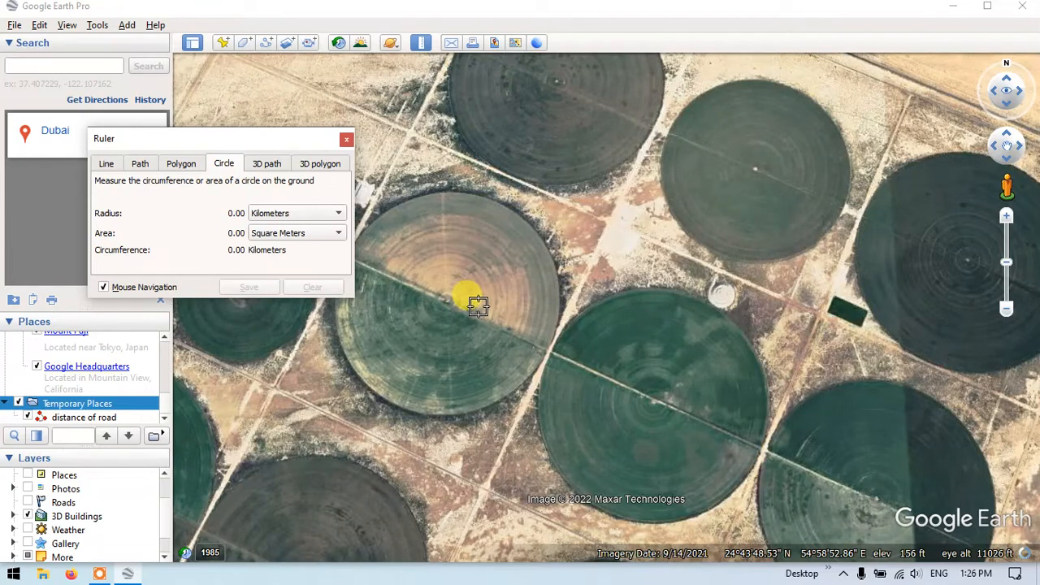
{"action": "left_click_drag", "start_coordinate": [269, 140], "coordinate": [179, 133]}
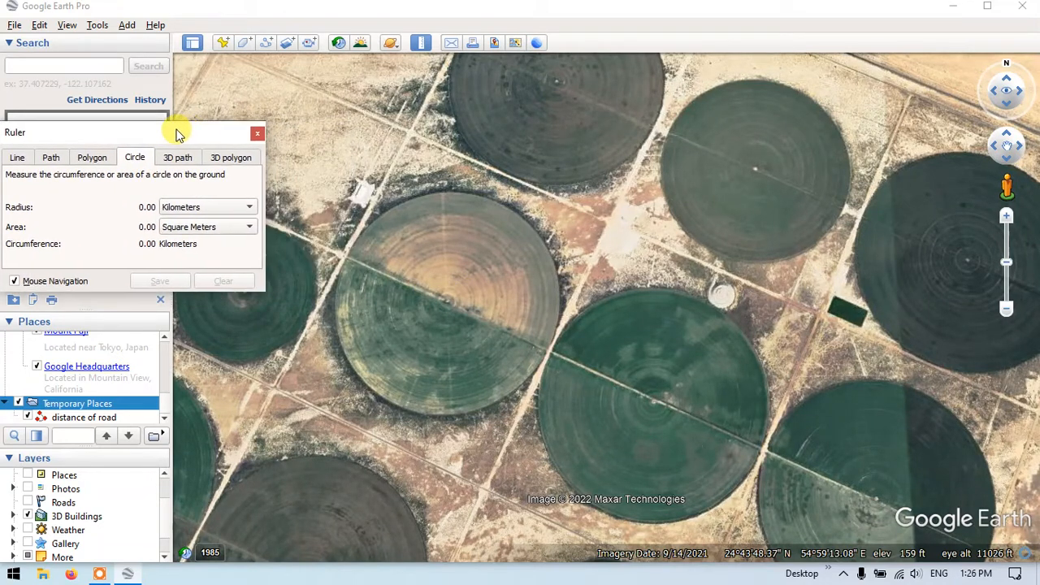
{"action": "left_click", "coordinate": [445, 302]}
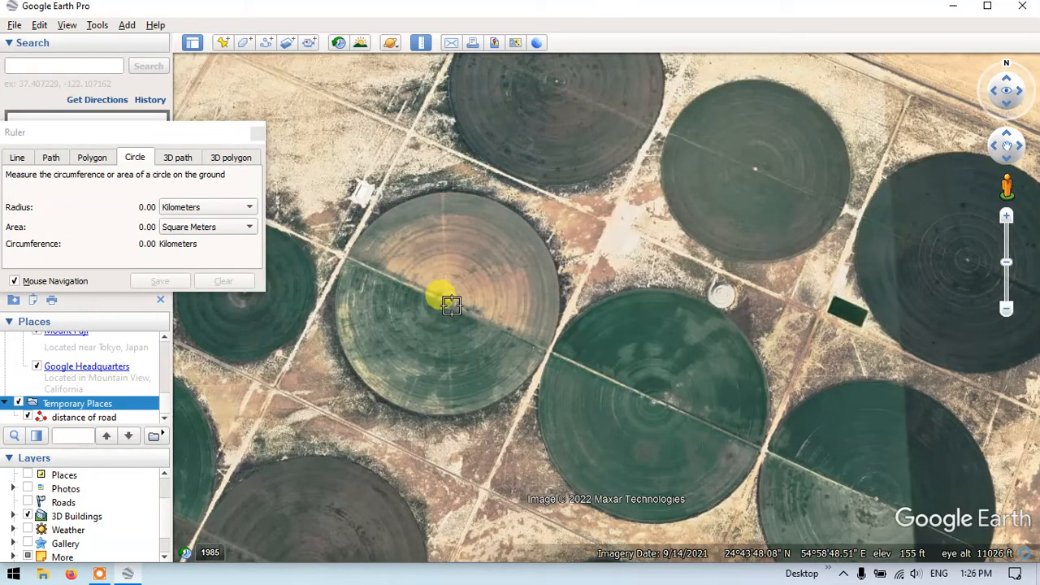
{"action": "left_click_drag", "start_coordinate": [446, 303], "coordinate": [500, 401]}
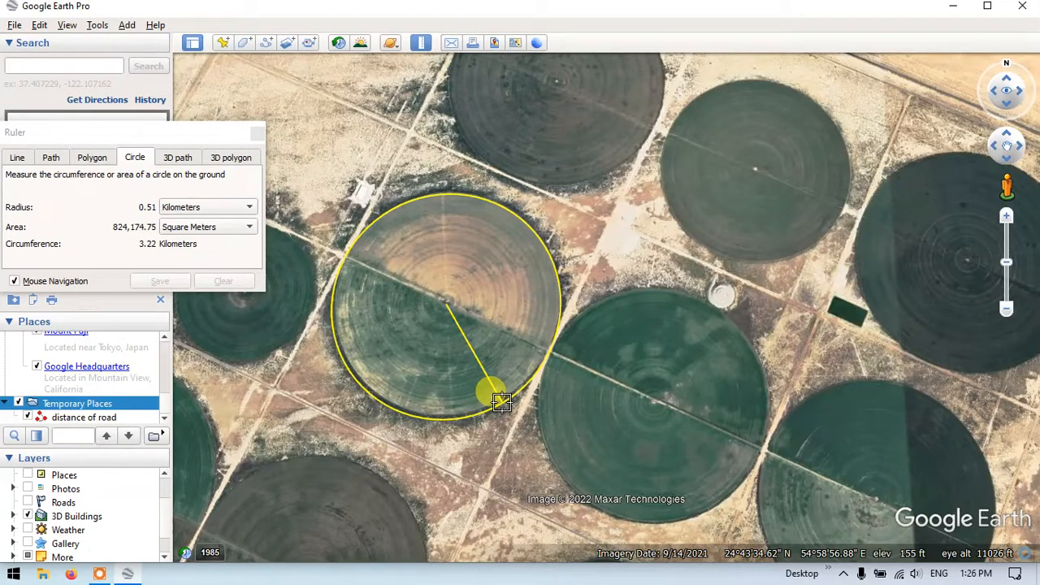
{"action": "left_click_drag", "start_coordinate": [502, 402], "coordinate": [500, 400]}
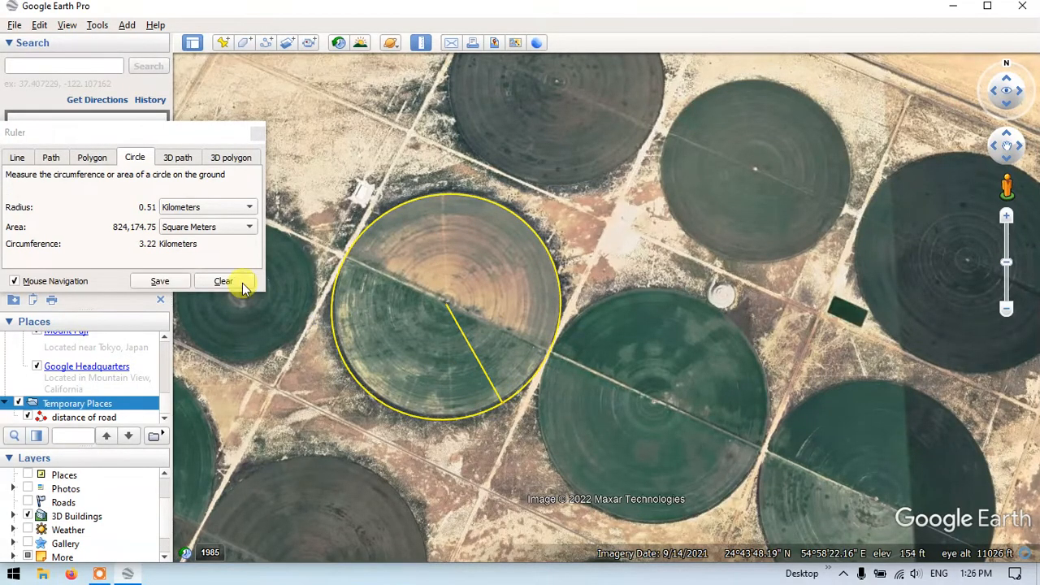
Step: Set the circle's radius unit to Meters, and clear the circle from the half-brown field
{"action": "left_click", "coordinate": [179, 210]}
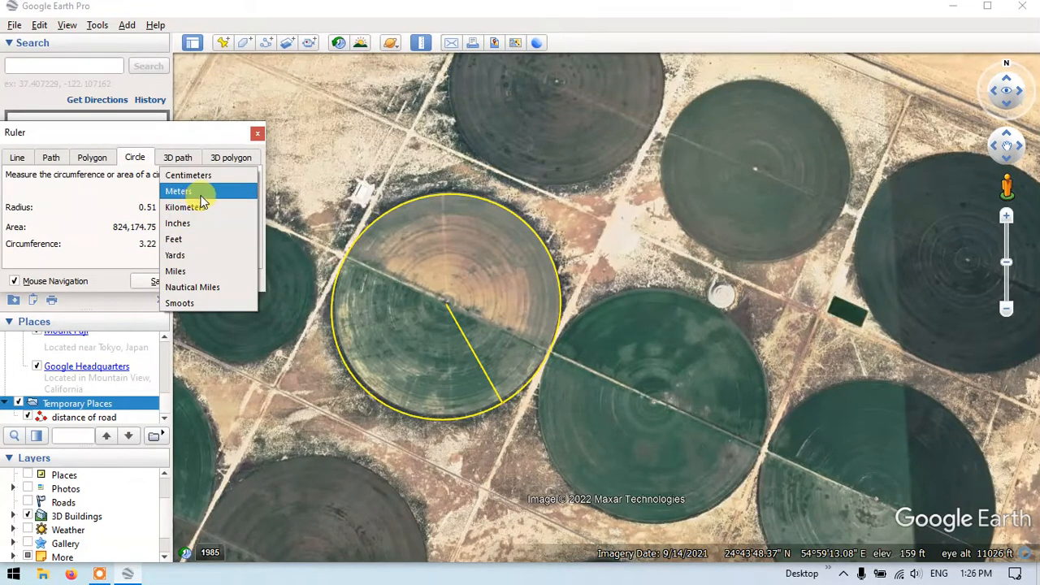
{"action": "left_click", "coordinate": [201, 197]}
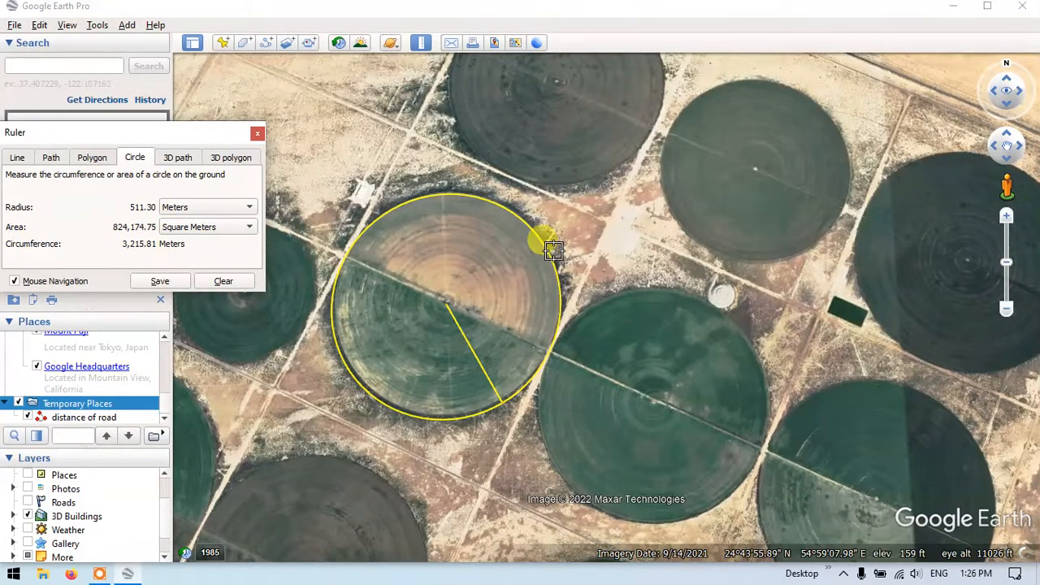
{"action": "left_click", "coordinate": [224, 281]}
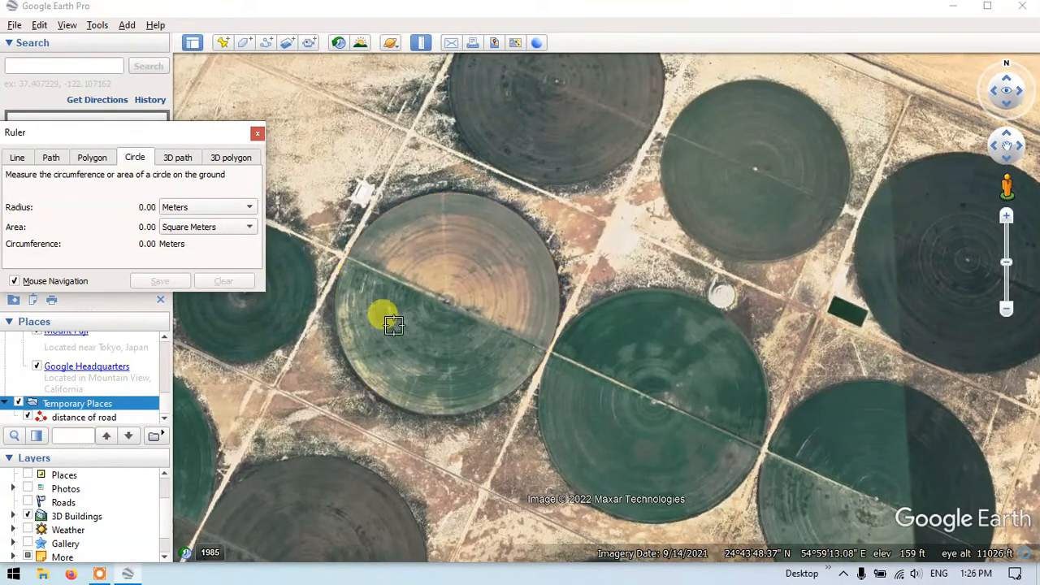
{"action": "left_click", "coordinate": [654, 400]}
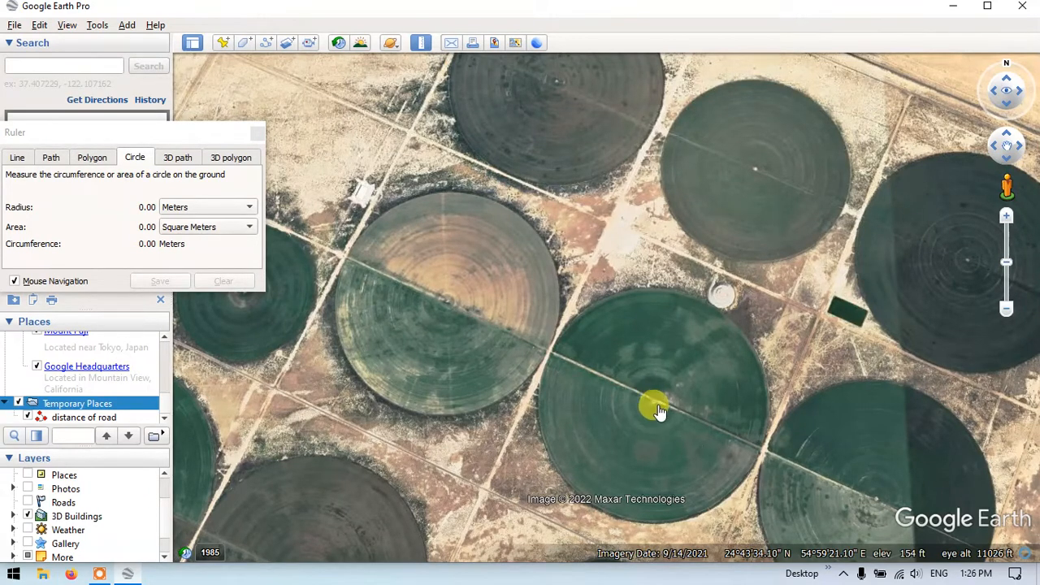
{"action": "left_click", "coordinate": [654, 407]}
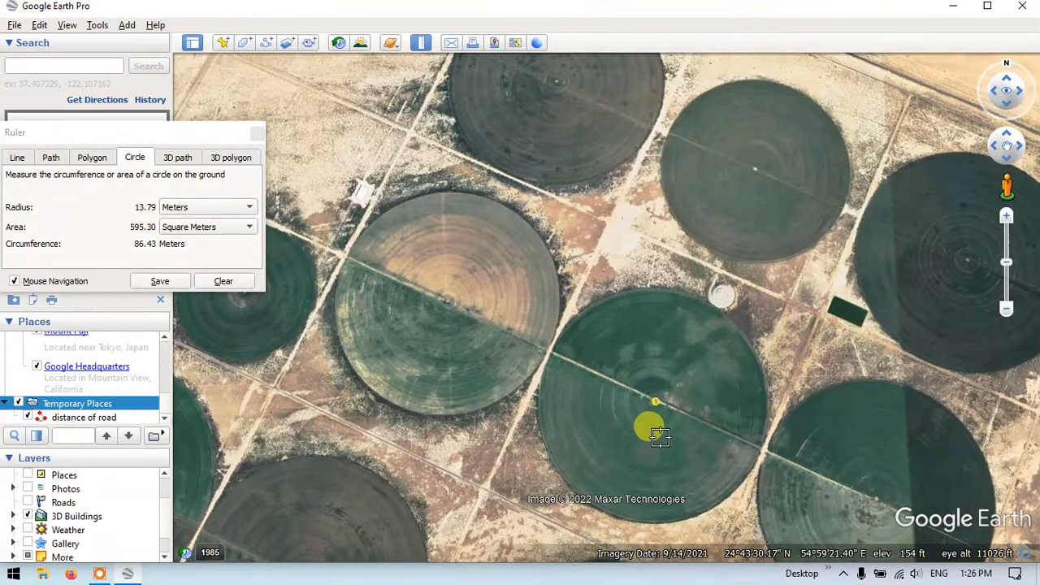
{"action": "left_click", "coordinate": [223, 281]}
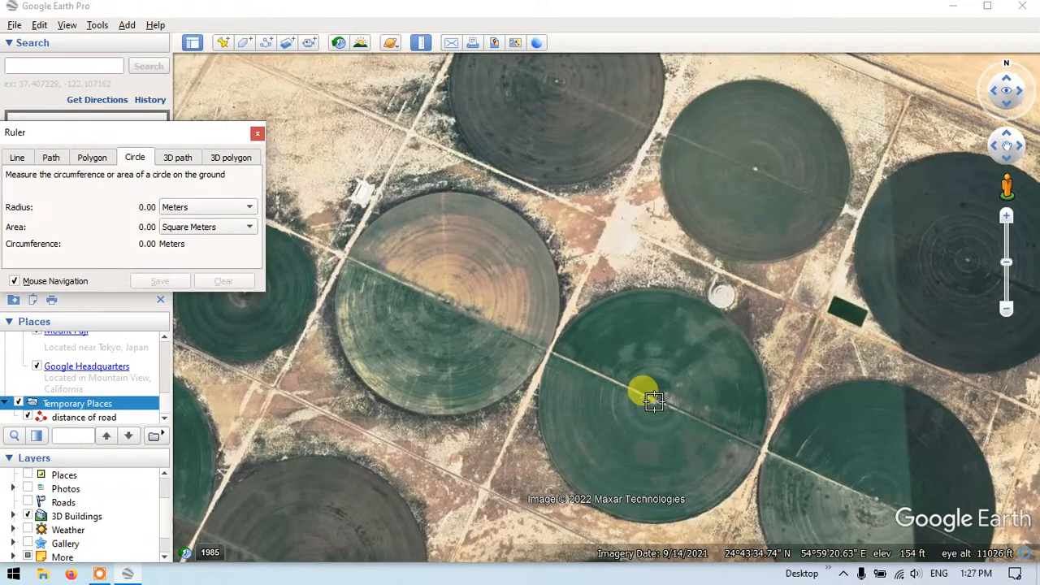
Step: Measure the neighboring green round field with a circle from center to edge, radius about 507 m, and clear it
{"action": "left_click_drag", "start_coordinate": [654, 401], "coordinate": [768, 393]}
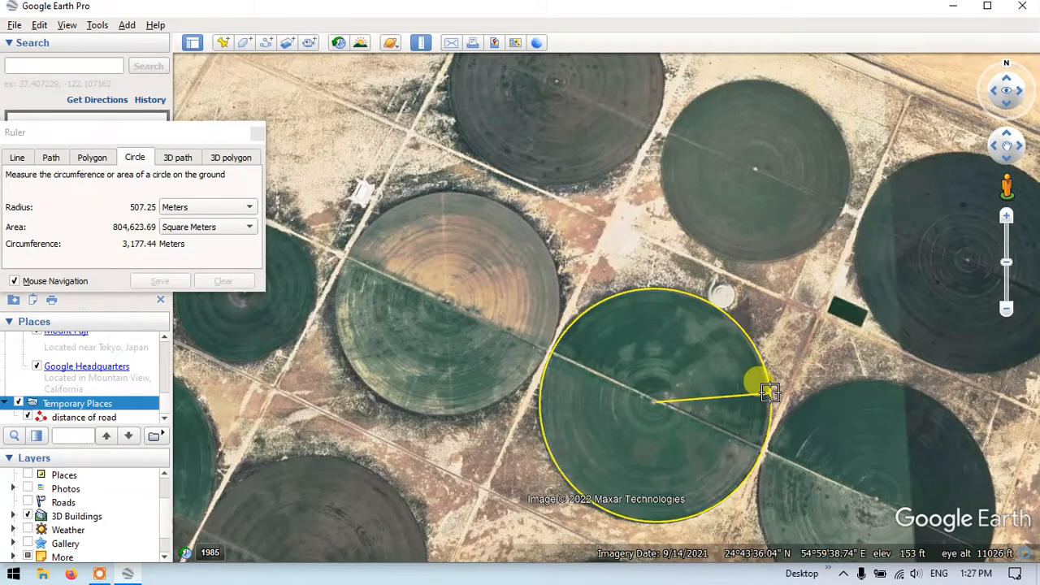
{"action": "left_click_drag", "start_coordinate": [769, 392], "coordinate": [769, 392]}
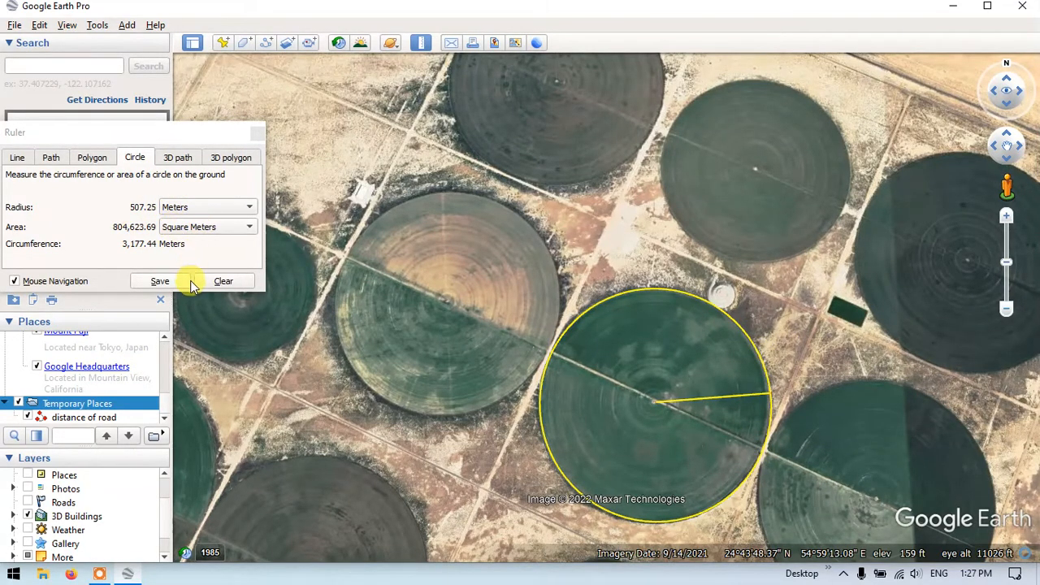
{"action": "left_click", "coordinate": [223, 282]}
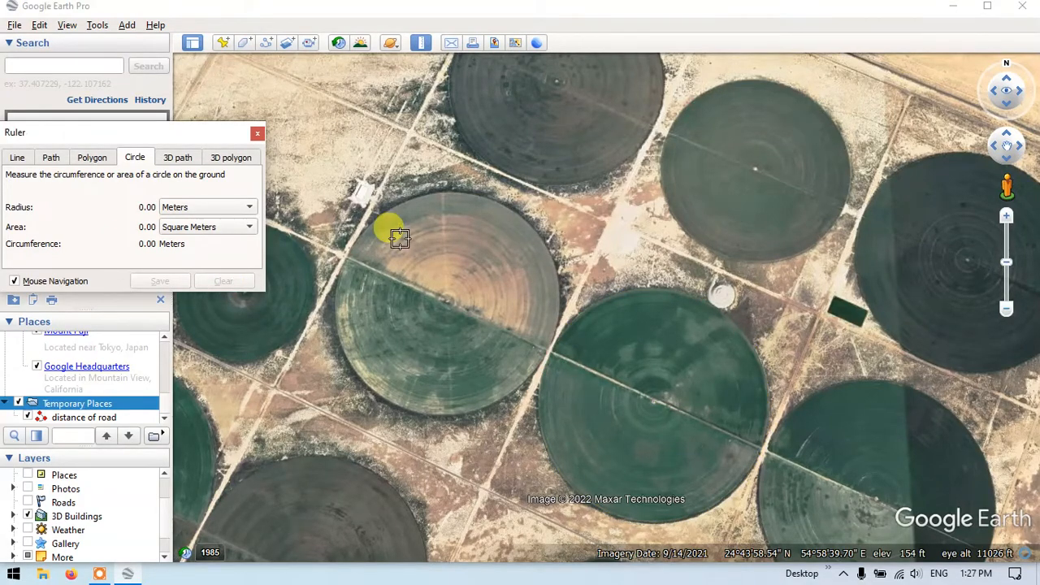
Step: Switch the Ruler to polygon measurement over the farm and adjoining plots, with the perimeter unit set to Kilometers
{"action": "scroll", "coordinate": [396, 231], "scroll_direction": "down", "scroll_amount": 4}
{"action": "scroll", "coordinate": [511, 225], "scroll_direction": "down", "scroll_amount": 6}
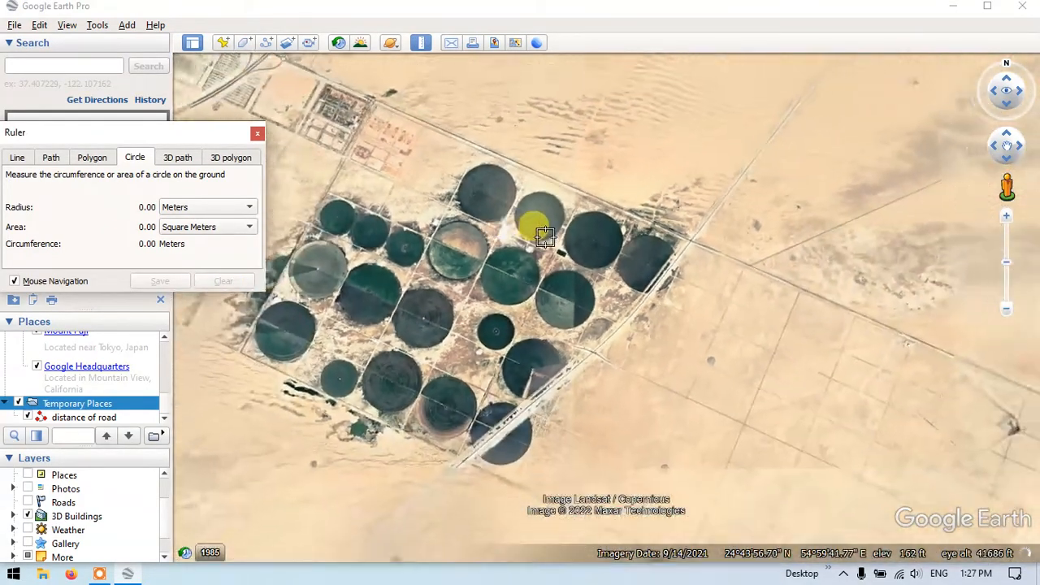
{"action": "scroll", "coordinate": [494, 184], "scroll_direction": "up", "scroll_amount": 3}
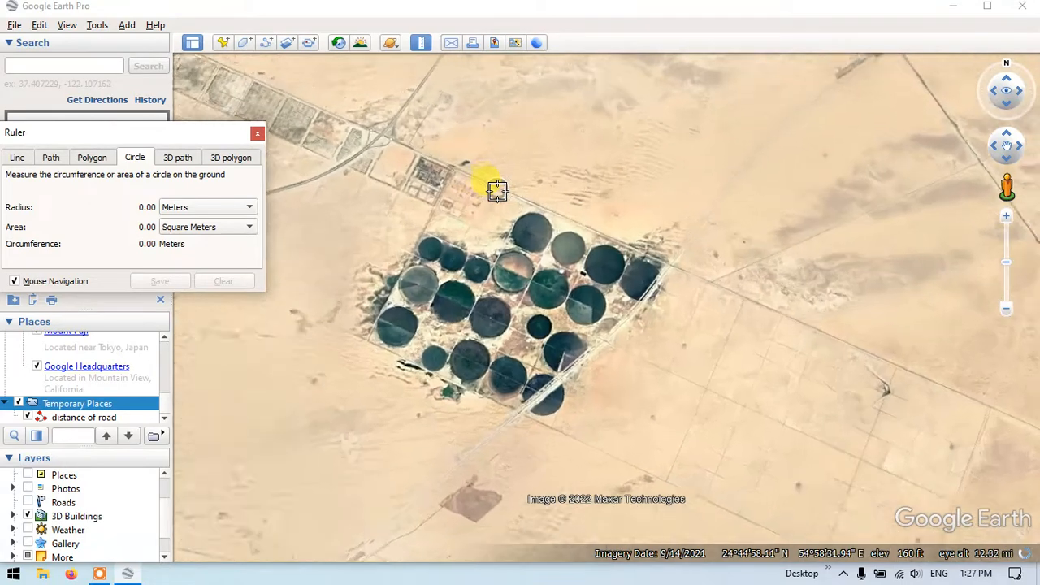
{"action": "left_click", "coordinate": [92, 158]}
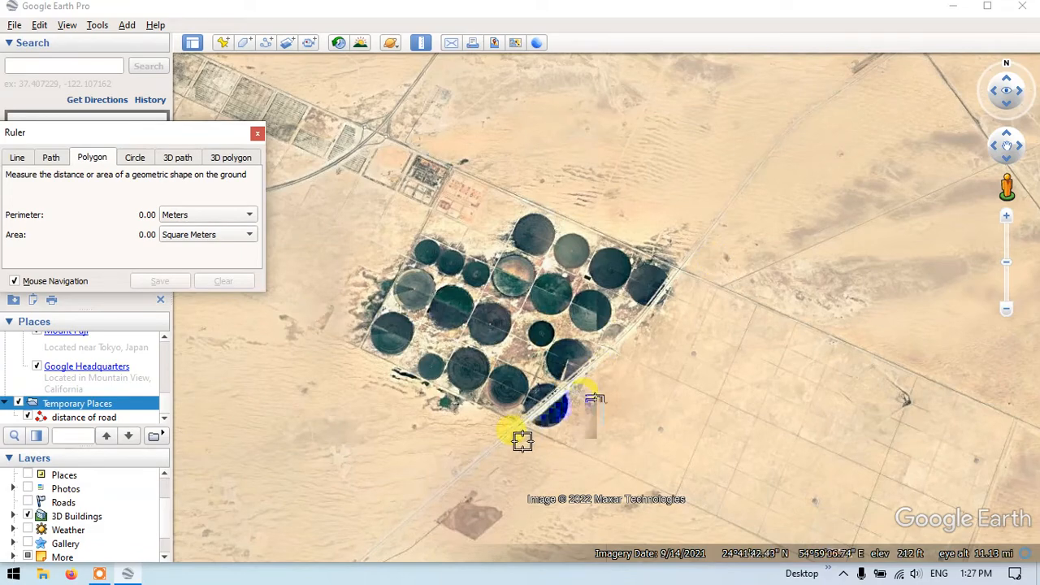
{"action": "scroll", "coordinate": [427, 199], "scroll_direction": "up", "scroll_amount": 3}
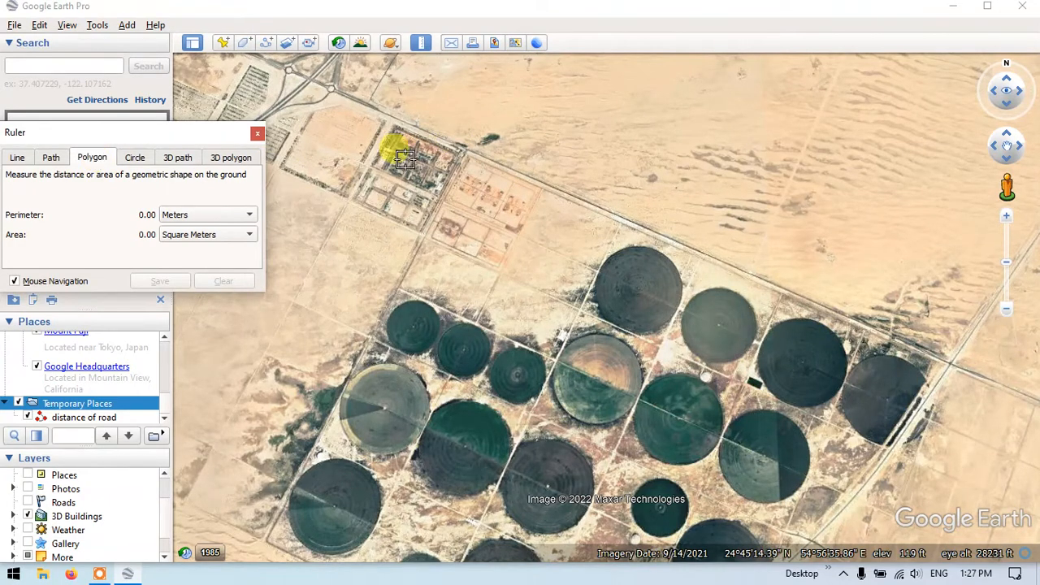
{"action": "left_click", "coordinate": [241, 213]}
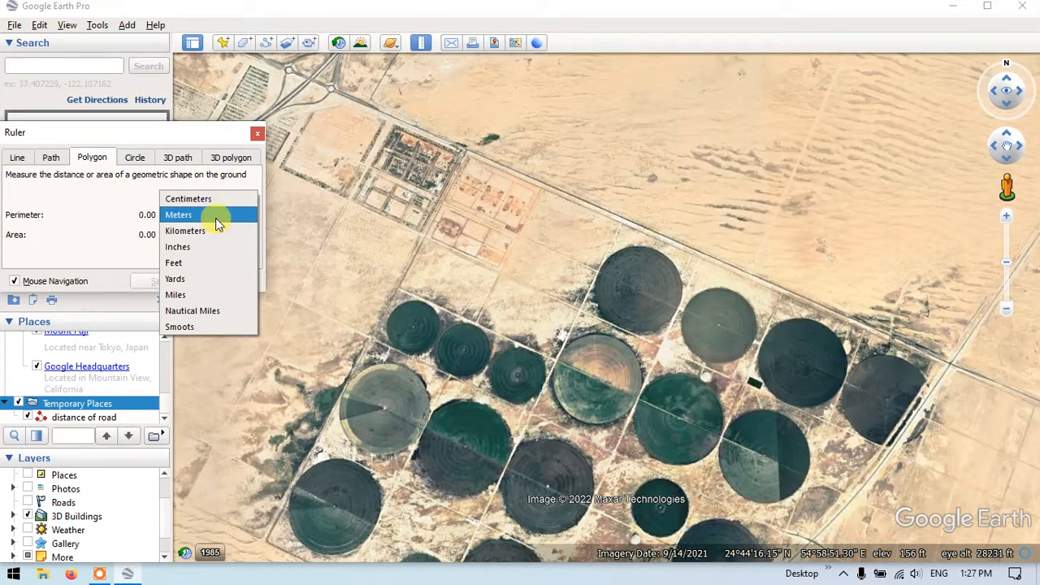
{"action": "left_click", "coordinate": [216, 232]}
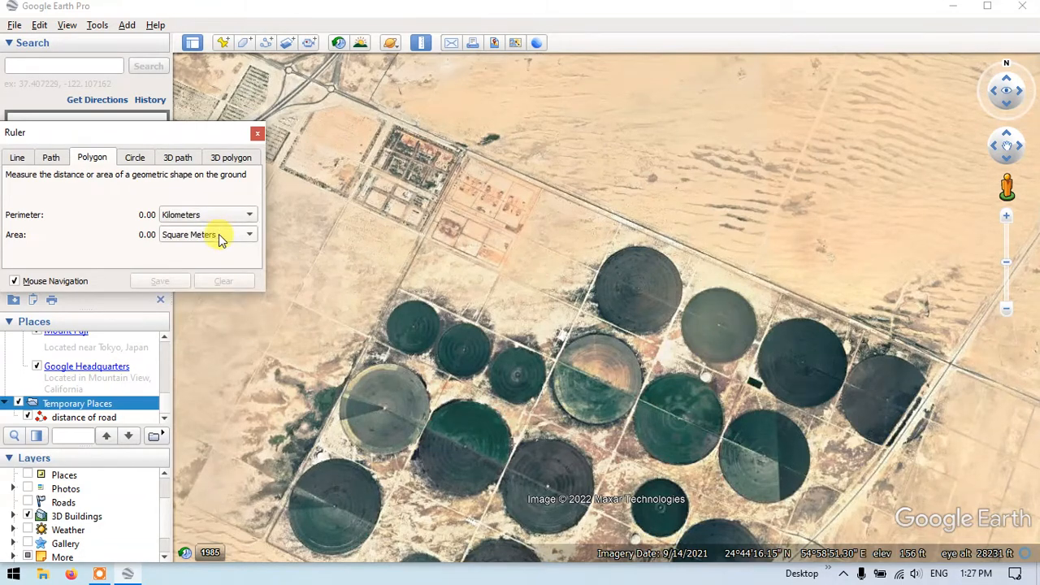
Step: Set the area unit of the polygon measurement to Square Feet
{"action": "left_click", "coordinate": [222, 234]}
{"action": "left_click", "coordinate": [218, 252]}
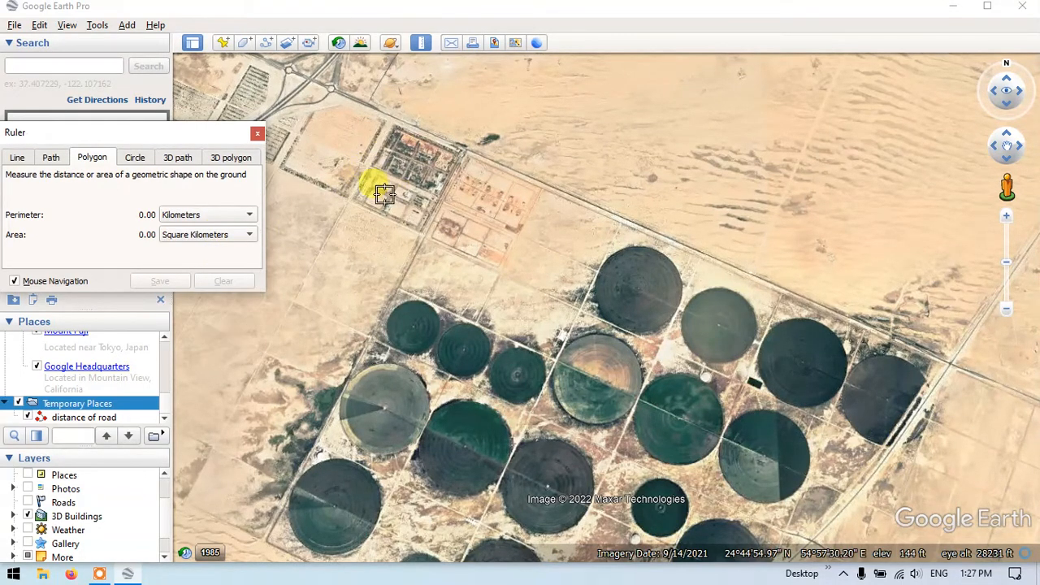
{"action": "scroll", "coordinate": [483, 116], "scroll_direction": "up", "scroll_amount": 3}
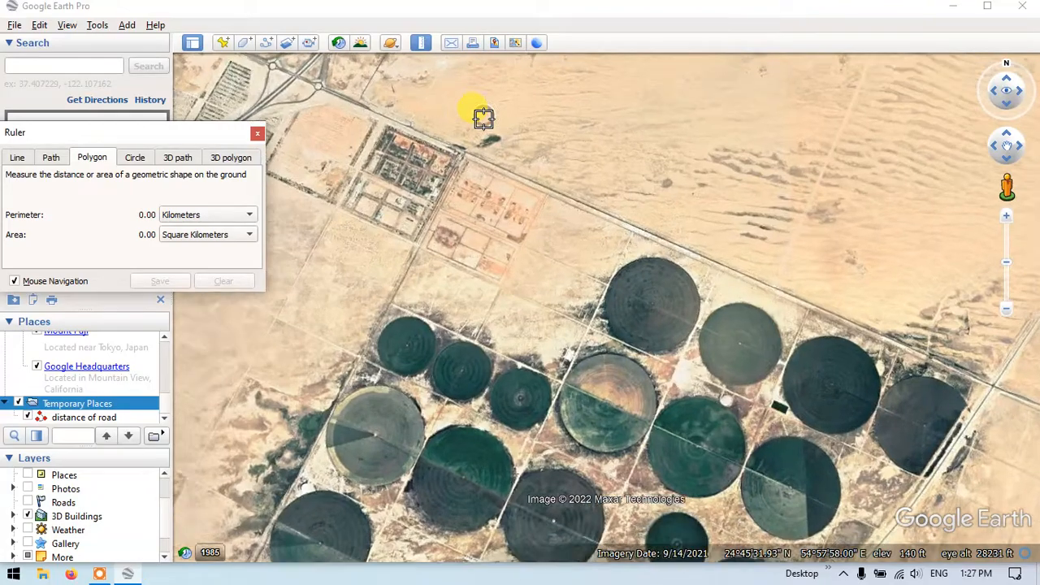
{"action": "scroll", "coordinate": [481, 116], "scroll_direction": "down", "scroll_amount": 2}
{"action": "scroll", "coordinate": [441, 201], "scroll_direction": "down", "scroll_amount": 2}
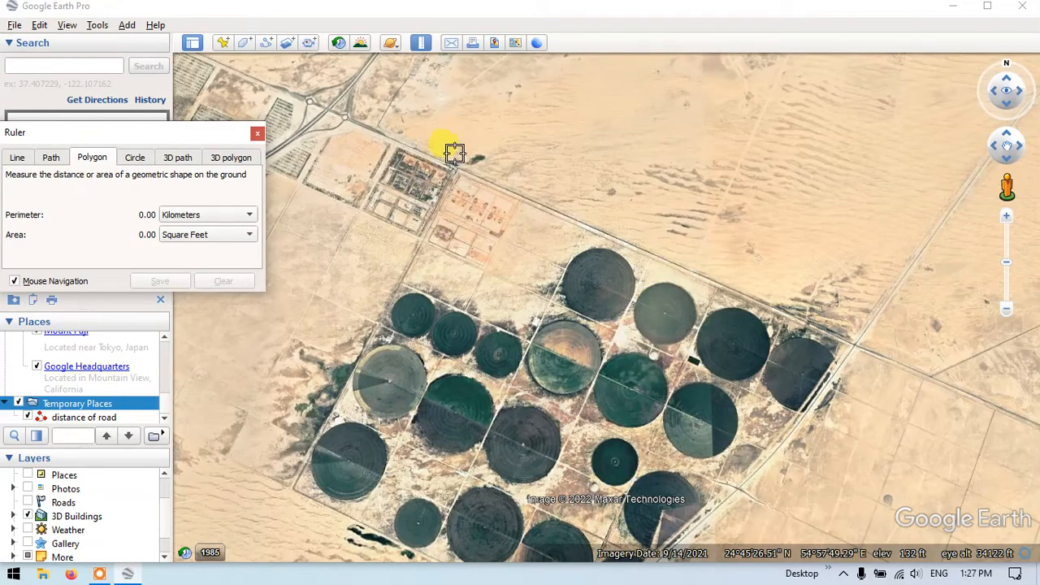
Step: Start the polygon at the road corner north of the sandy plots and add a vertex at the crossroads by the farm's eastern corner
{"action": "scroll", "coordinate": [454, 152], "scroll_direction": "up", "scroll_amount": 5}
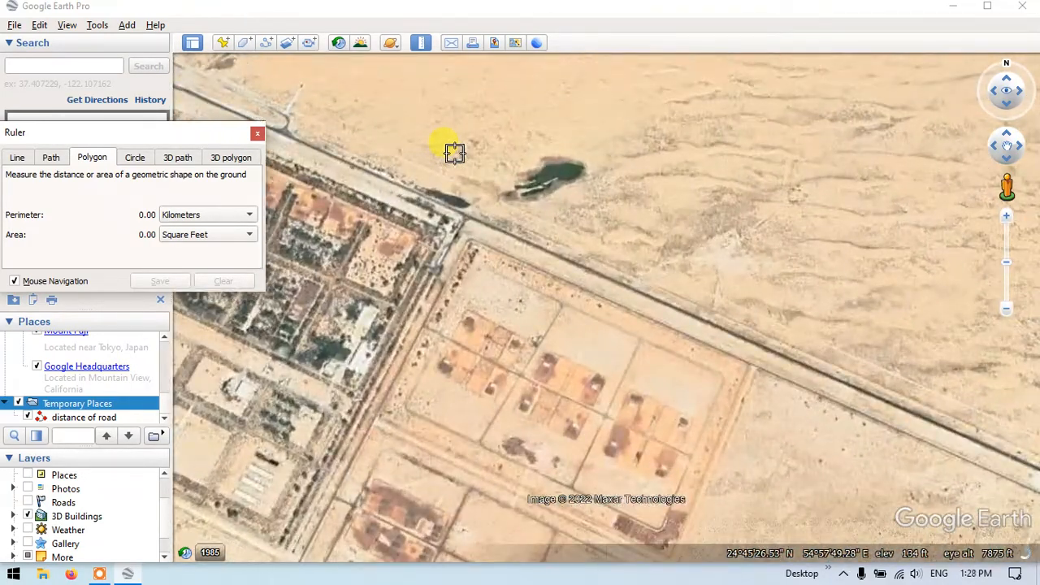
{"action": "left_click", "coordinate": [468, 217]}
{"action": "scroll", "coordinate": [366, 148], "scroll_direction": "down", "scroll_amount": 3}
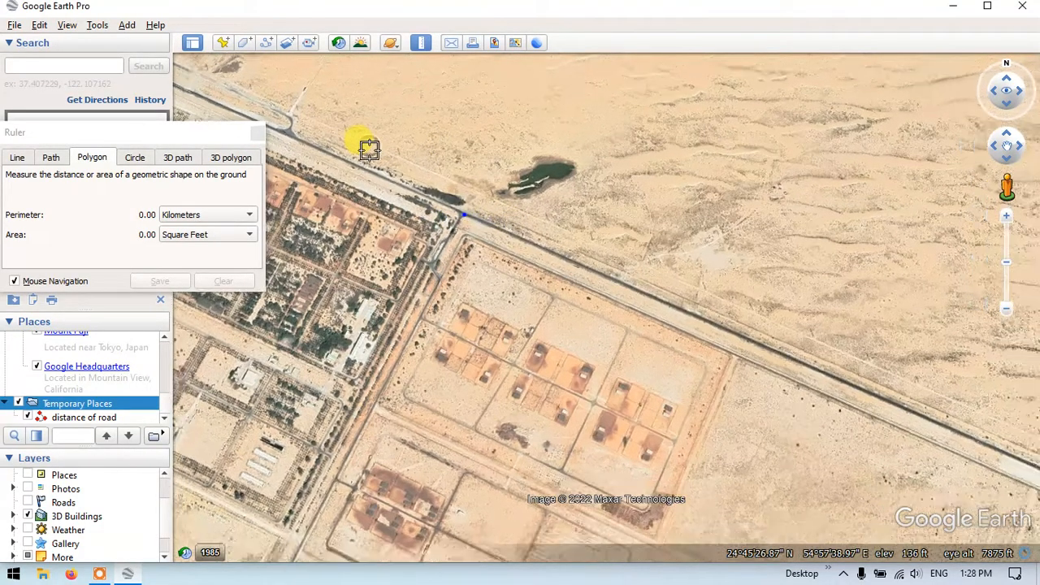
{"action": "scroll", "coordinate": [366, 146], "scroll_direction": "down", "scroll_amount": 3}
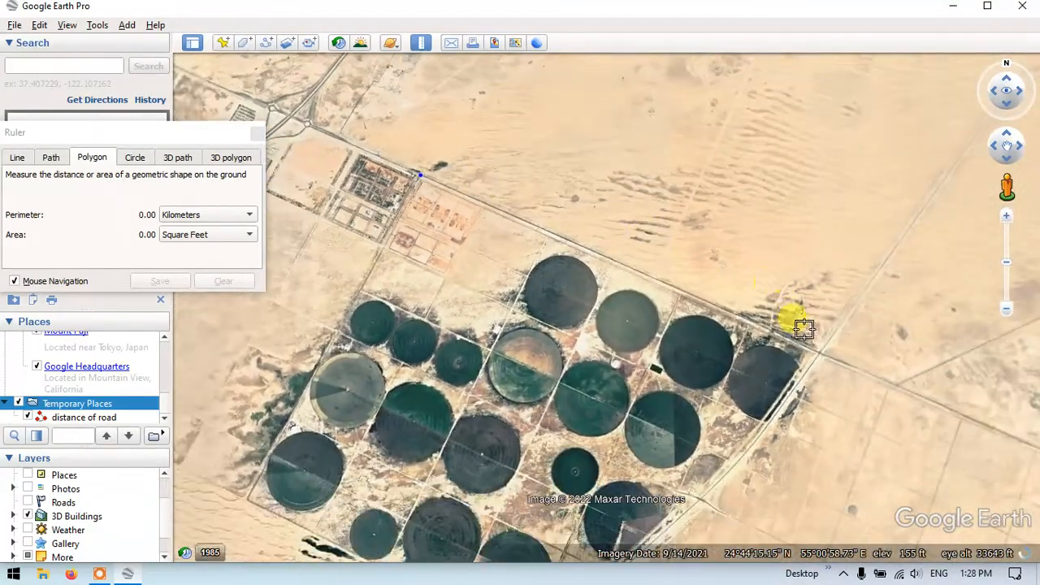
{"action": "scroll", "coordinate": [820, 352], "scroll_direction": "up", "scroll_amount": 5}
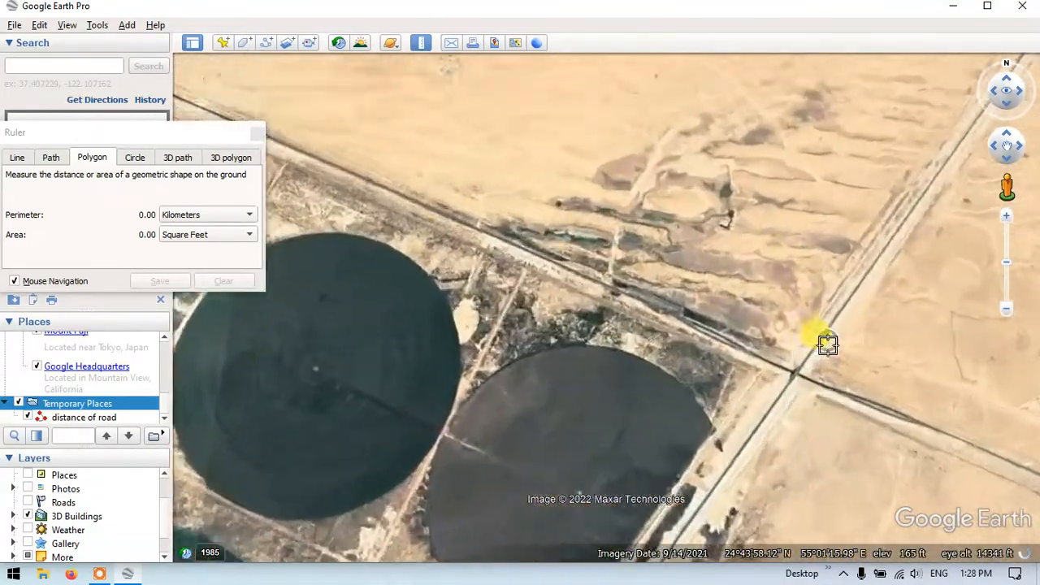
{"action": "left_click", "coordinate": [781, 382]}
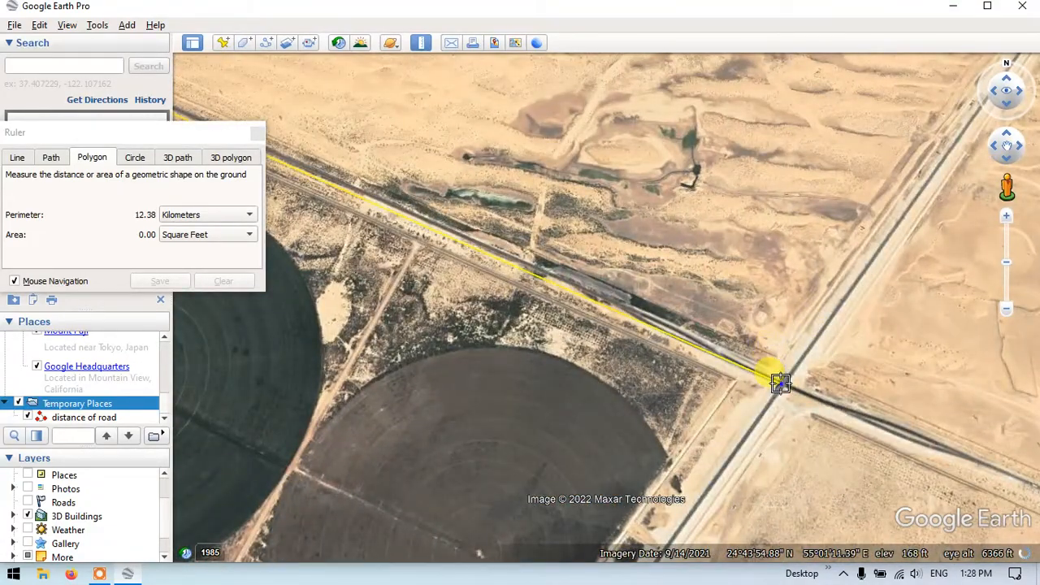
Step: Add three polygon vertices along the highway on the farm's southeastern side, ending at the farm's southern corner
{"action": "scroll", "coordinate": [785, 275], "scroll_direction": "down", "scroll_amount": 3}
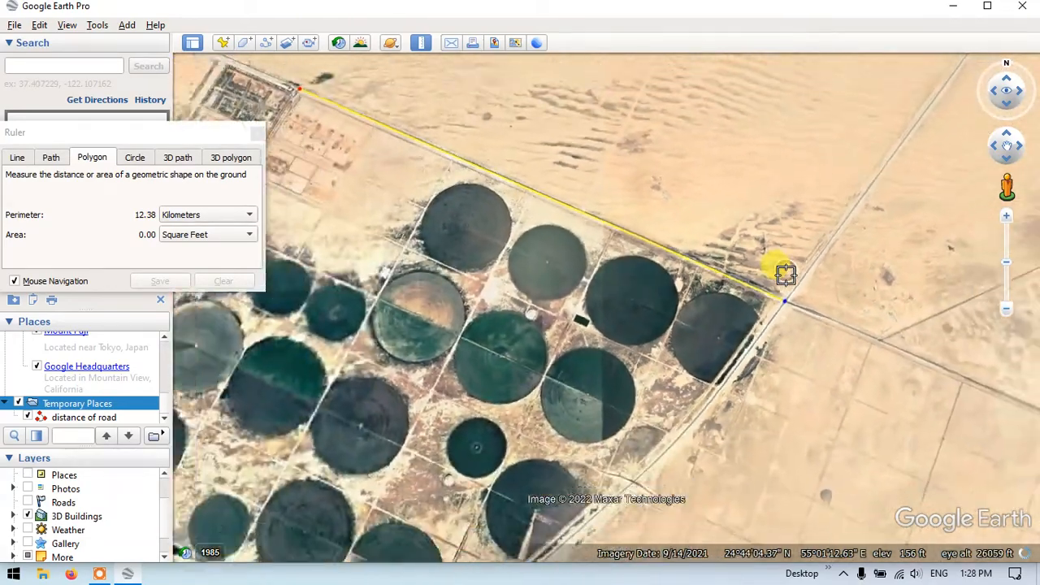
{"action": "scroll", "coordinate": [723, 412], "scroll_direction": "up", "scroll_amount": 3}
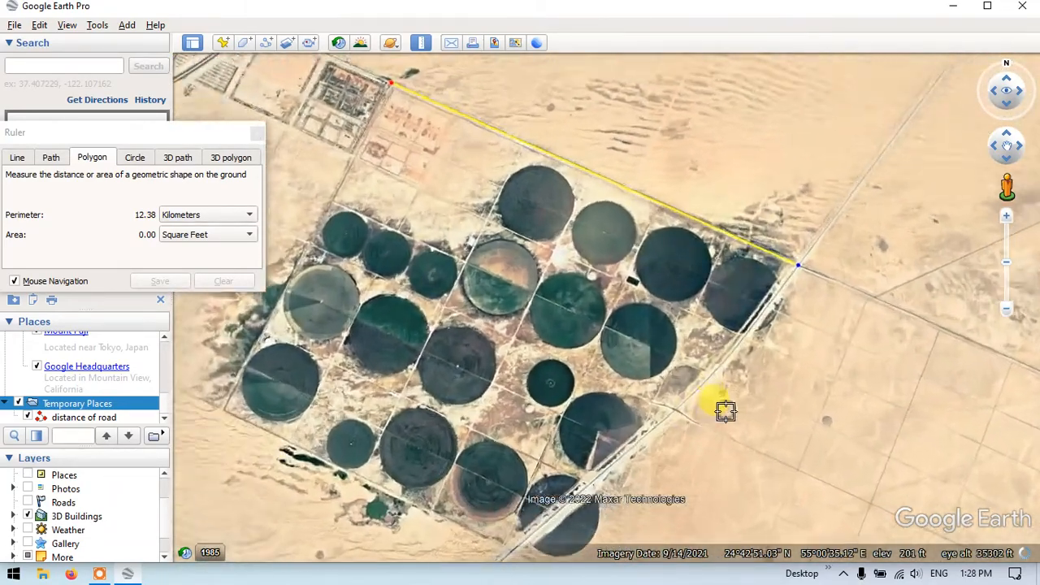
{"action": "scroll", "coordinate": [725, 412], "scroll_direction": "up", "scroll_amount": 2}
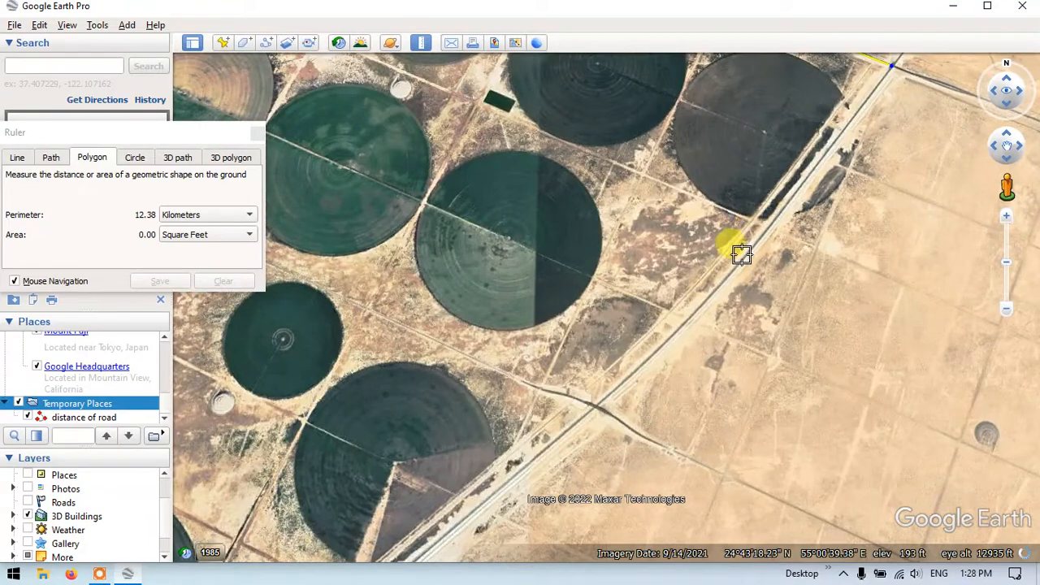
{"action": "left_click", "coordinate": [735, 265]}
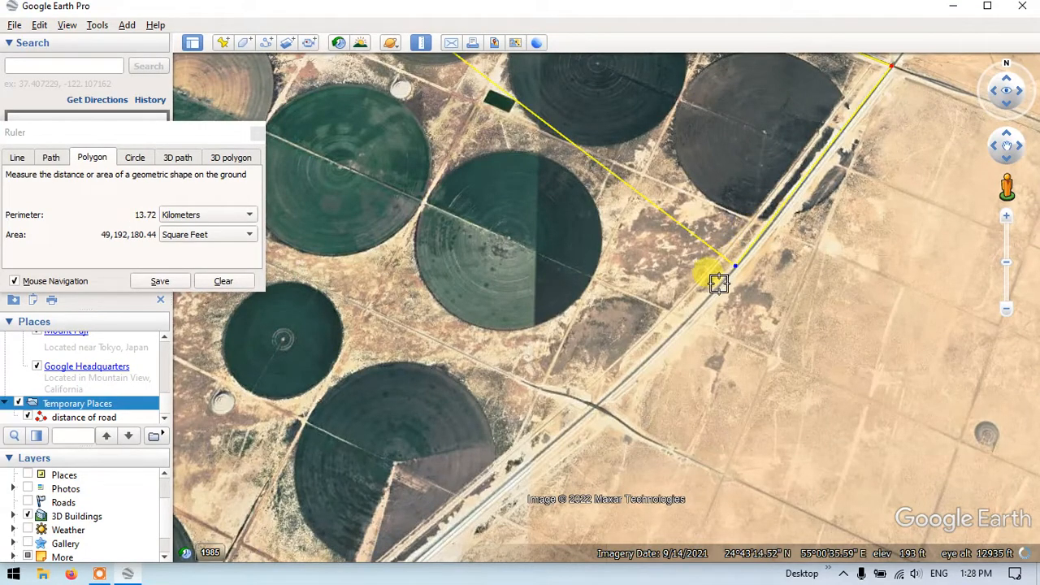
{"action": "scroll", "coordinate": [716, 302], "scroll_direction": "down", "scroll_amount": 2}
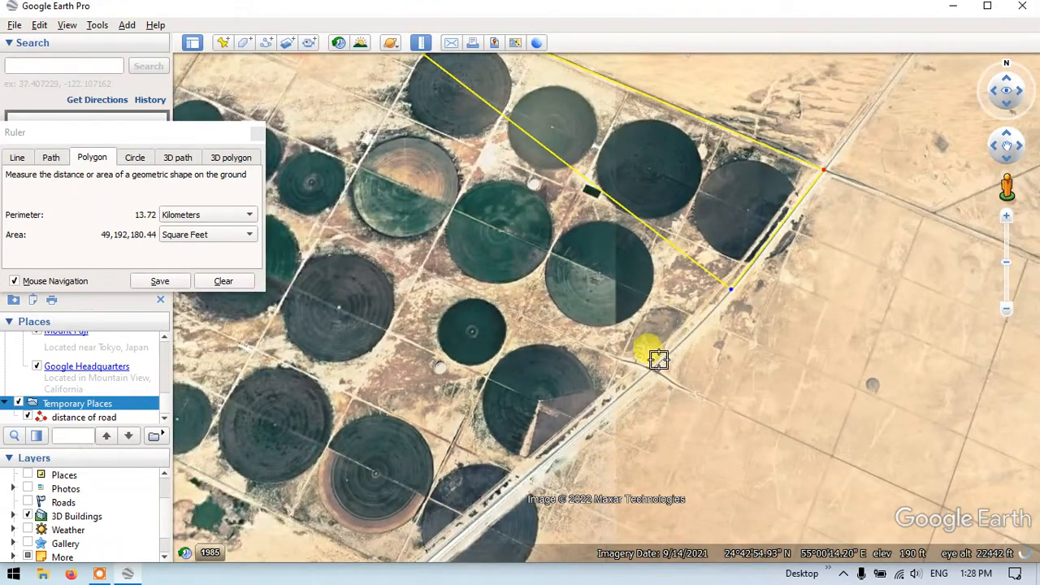
{"action": "scroll", "coordinate": [651, 366], "scroll_direction": "up", "scroll_amount": 2}
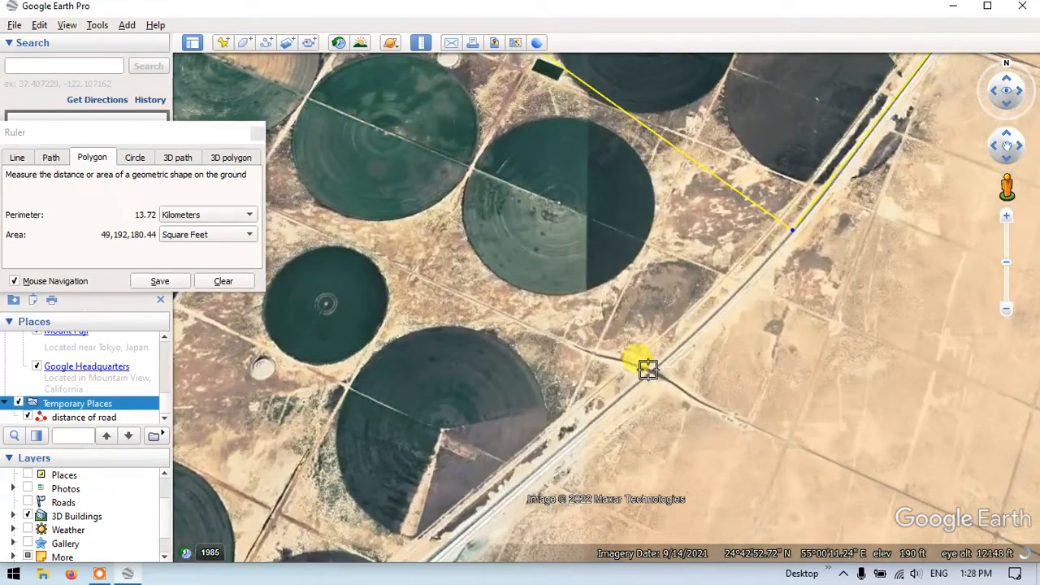
{"action": "left_click", "coordinate": [648, 370]}
{"action": "scroll", "coordinate": [649, 370], "scroll_direction": "down", "scroll_amount": 4}
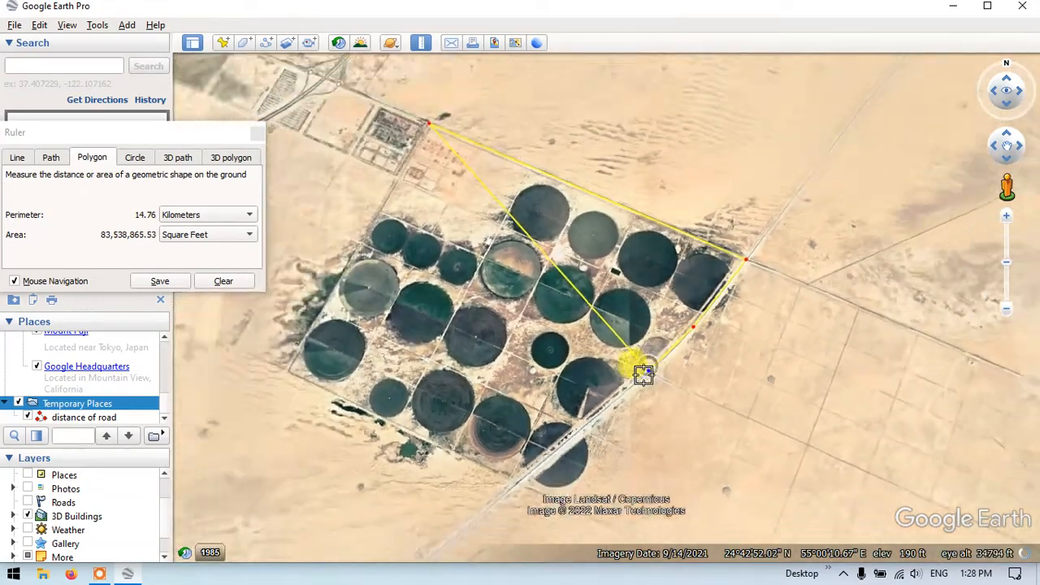
{"action": "scroll", "coordinate": [547, 477], "scroll_direction": "up", "scroll_amount": 3}
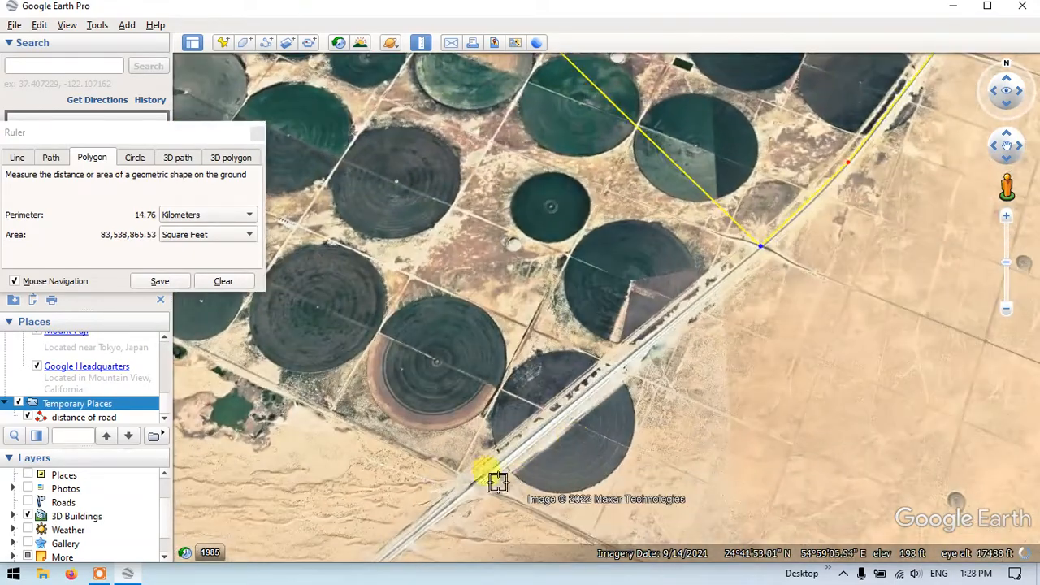
{"action": "left_click", "coordinate": [468, 478]}
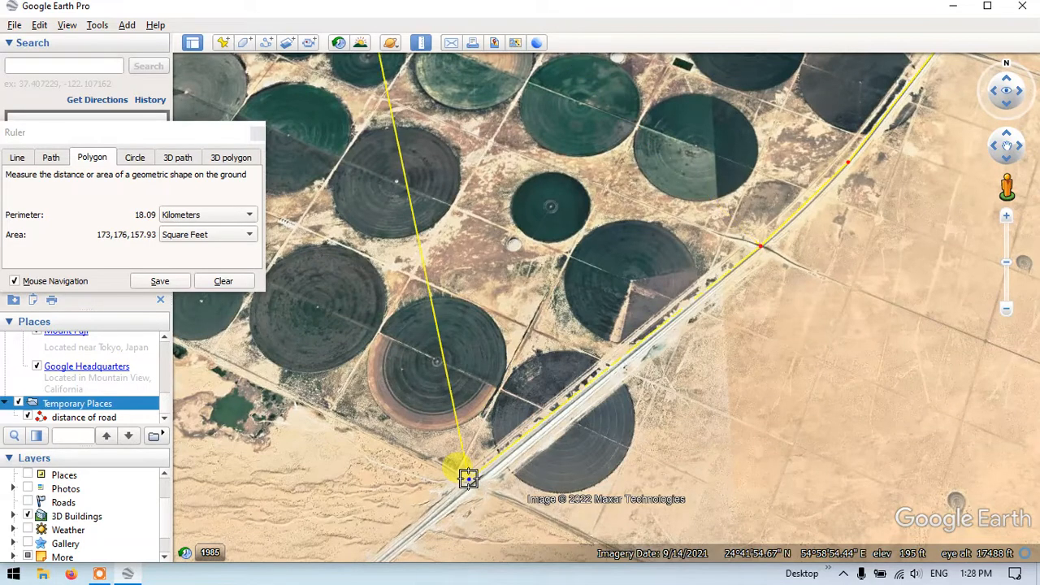
Step: Extend the polygon along the farm's southwestern edge with a vertex near the small pond and one at the western corner
{"action": "left_click", "coordinate": [209, 354]}
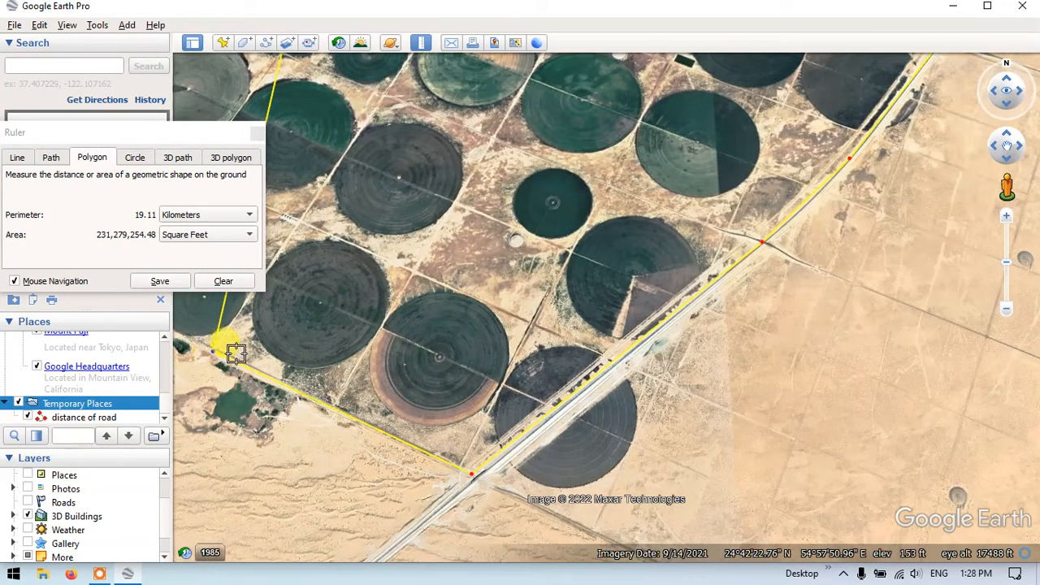
{"action": "key", "text": "Left"}
{"action": "key", "text": "Up"}
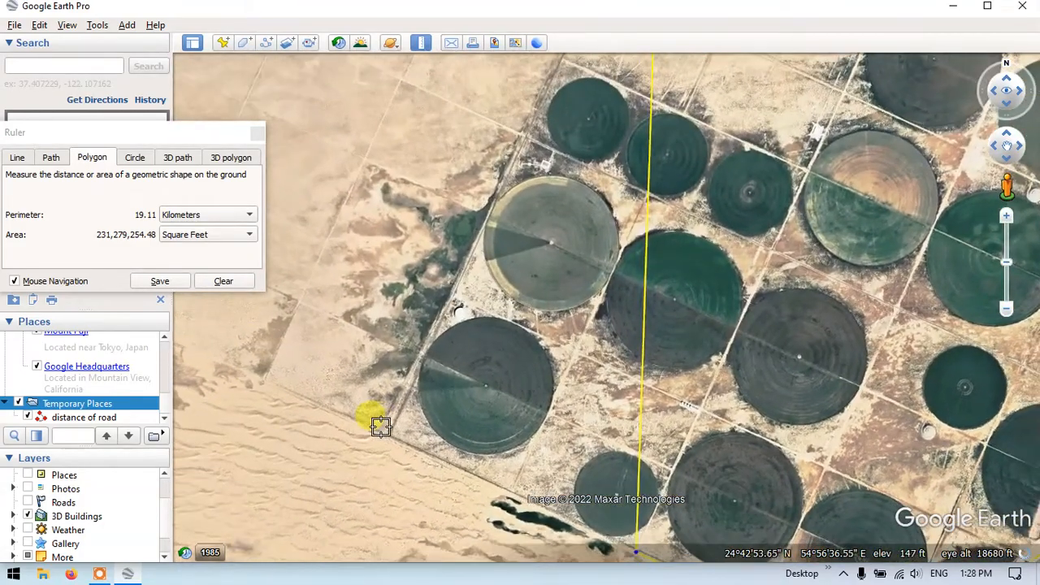
{"action": "scroll", "coordinate": [476, 329], "scroll_direction": "down", "scroll_amount": 3}
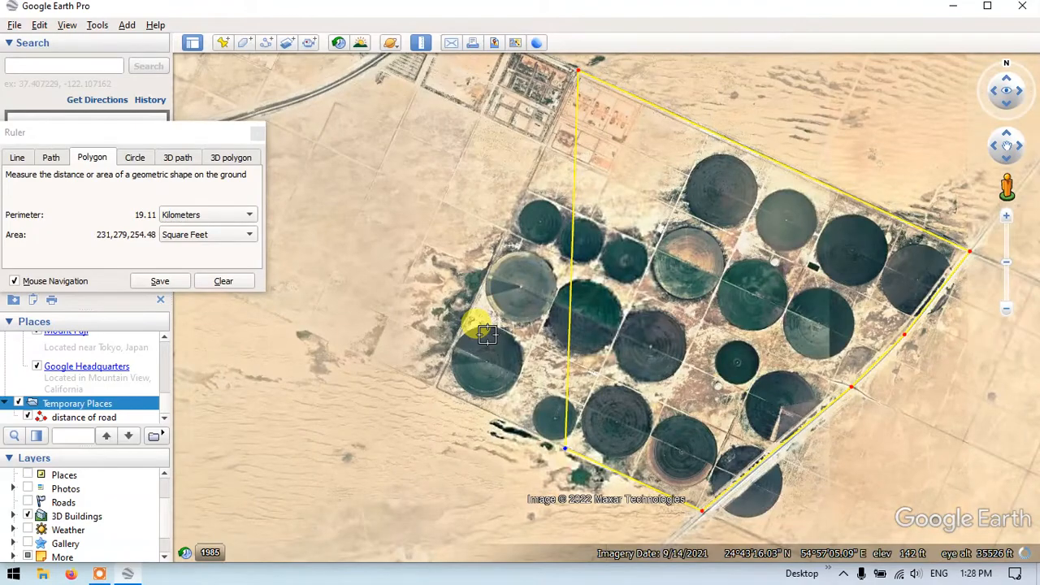
{"action": "scroll", "coordinate": [437, 383], "scroll_direction": "up", "scroll_amount": 3}
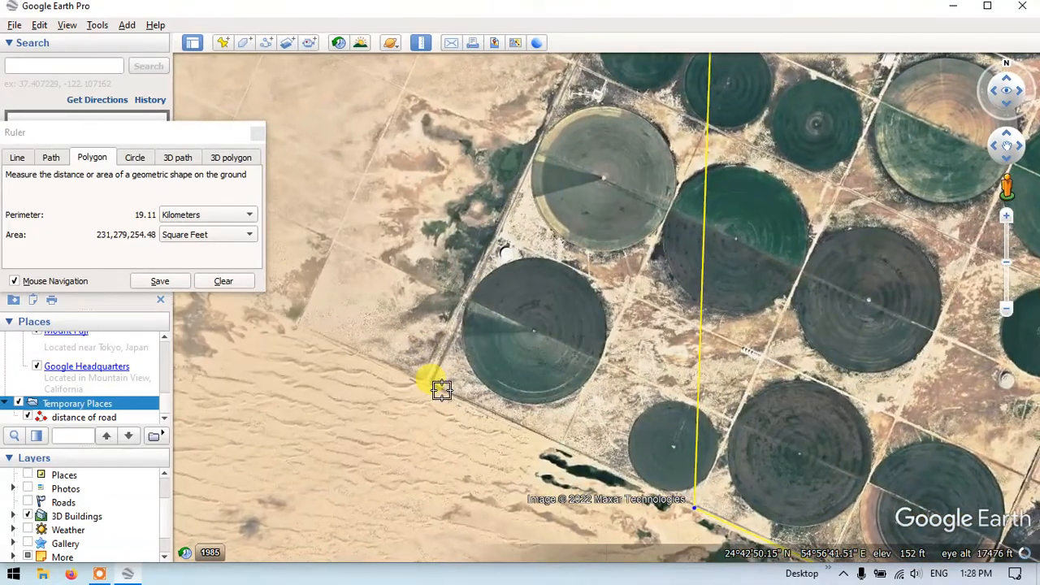
{"action": "scroll", "coordinate": [442, 389], "scroll_direction": "up", "scroll_amount": 3}
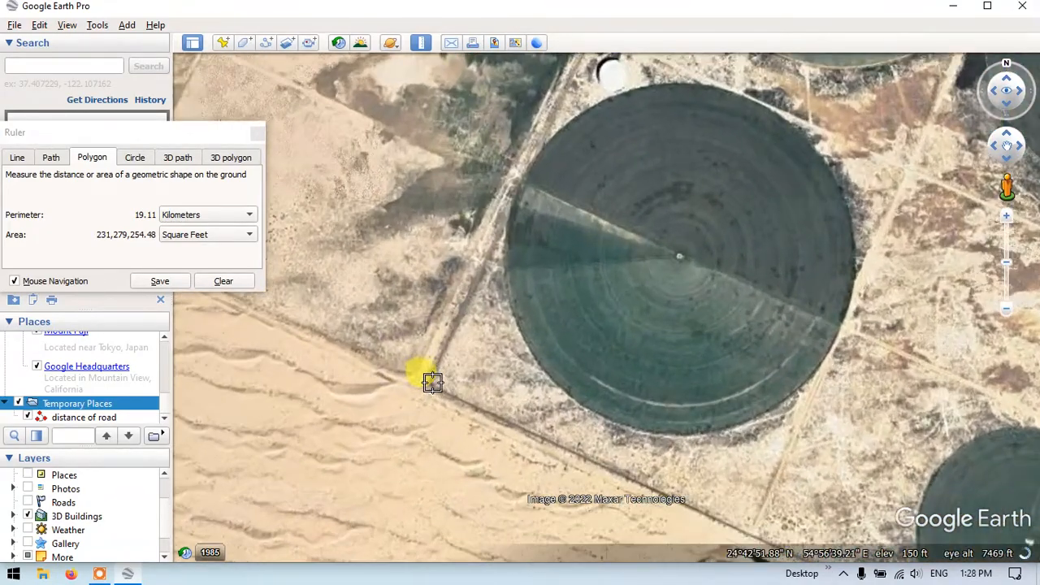
{"action": "left_click", "coordinate": [427, 383]}
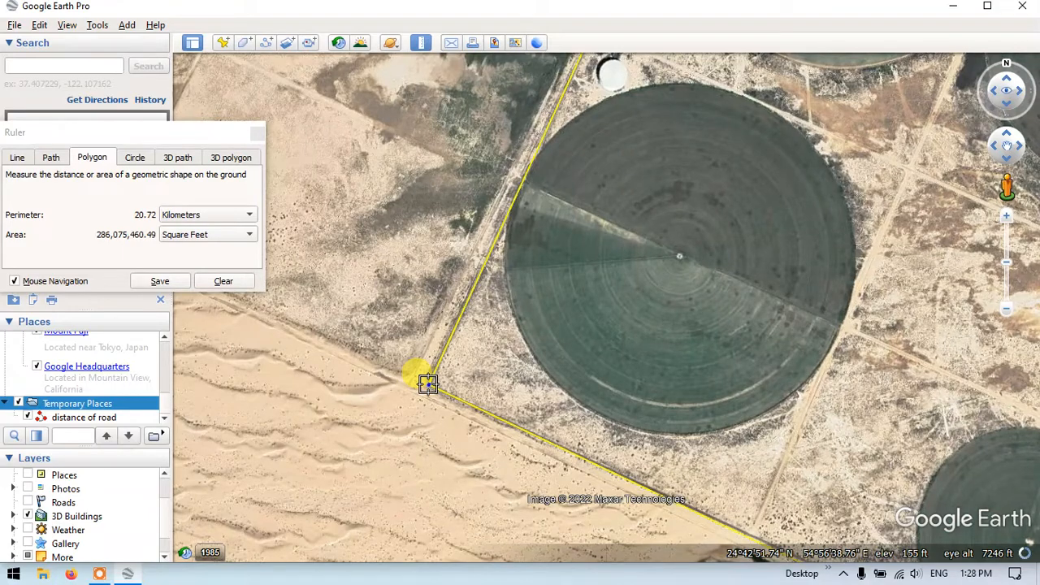
Step: Add polygon vertices along the northwestern boundary road, one north of the white round tank and one at the southwestern corner of the sandy plots
{"action": "scroll", "coordinate": [532, 347], "scroll_direction": "down", "scroll_amount": 3}
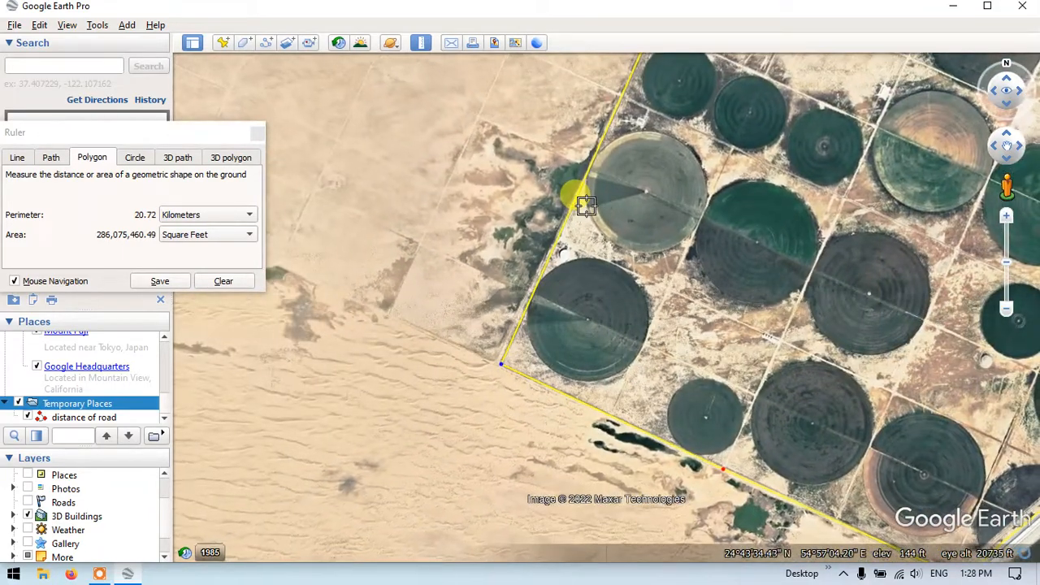
{"action": "scroll", "coordinate": [577, 188], "scroll_direction": "up", "scroll_amount": 2}
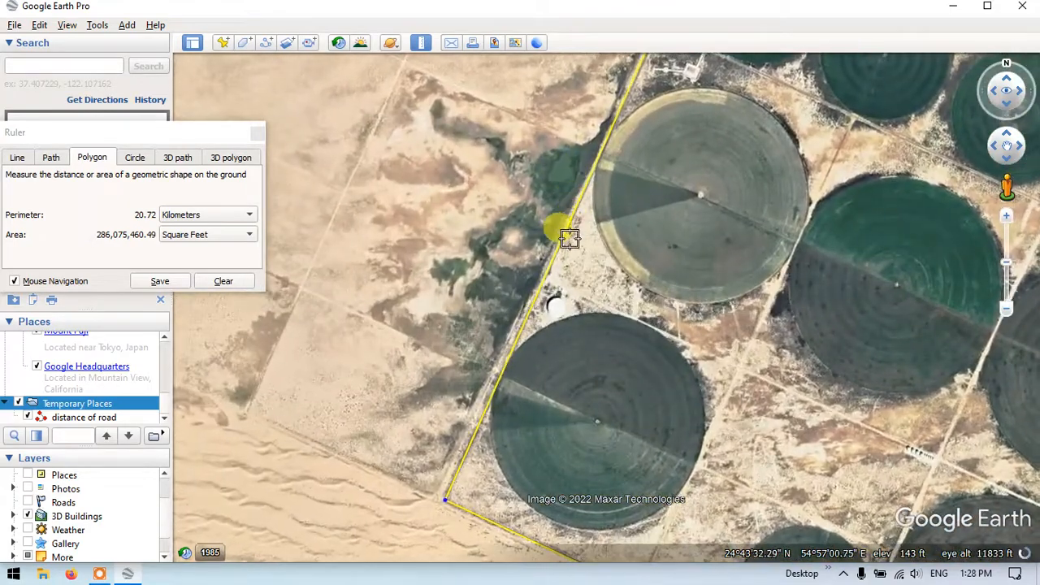
{"action": "scroll", "coordinate": [569, 238], "scroll_direction": "up", "scroll_amount": 4}
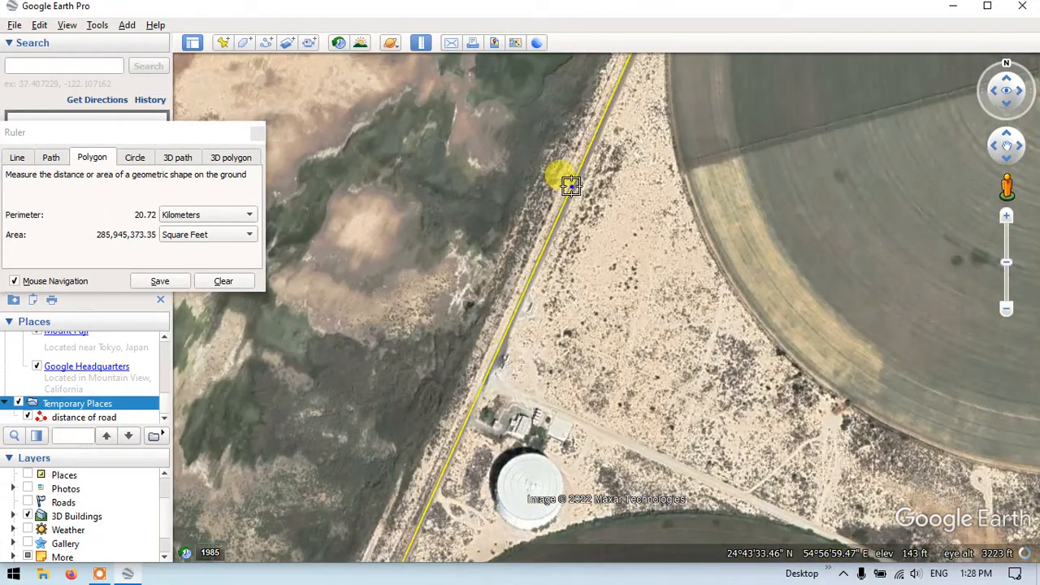
{"action": "scroll", "coordinate": [544, 272], "scroll_direction": "down", "scroll_amount": 4}
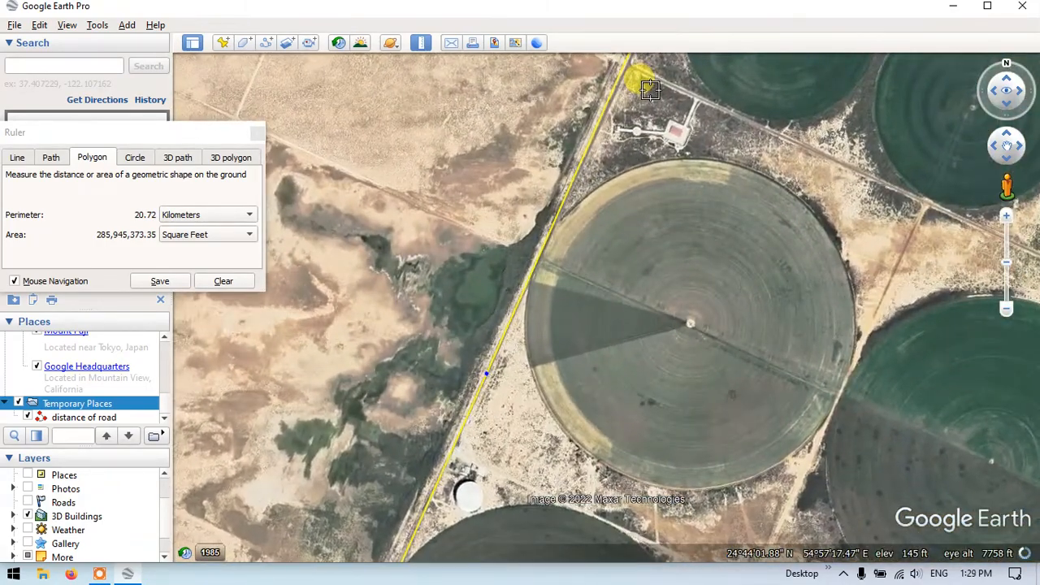
{"action": "key", "text": "Right"}
{"action": "key", "text": "Up"}
{"action": "key", "text": "Right"}
{"action": "key", "text": "Up"}
{"action": "key", "text": "Right"}
{"action": "key", "text": "Down"}
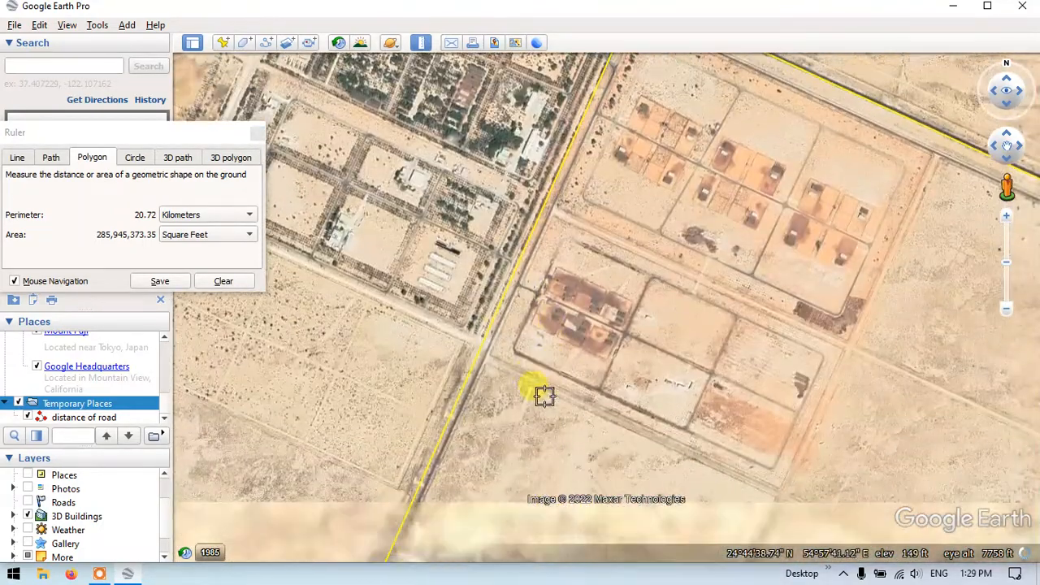
{"action": "scroll", "coordinate": [499, 313], "scroll_direction": "up", "scroll_amount": 3}
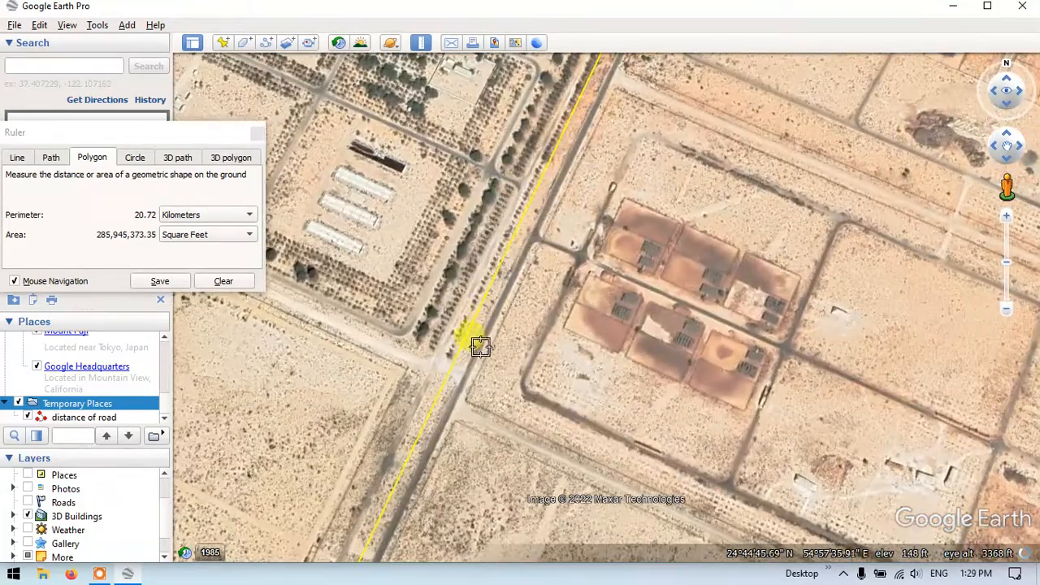
{"action": "left_click", "coordinate": [465, 374]}
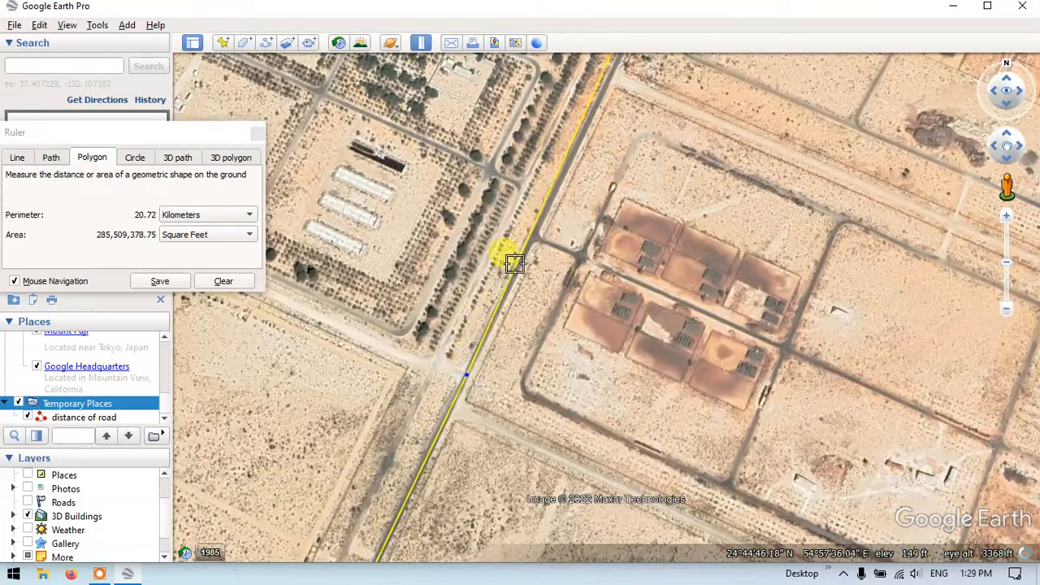
Step: Add a last vertex on the boundary road just before the starting corner and fine-tune the vertices there to follow the road
{"action": "scroll", "coordinate": [522, 354], "scroll_direction": "down", "scroll_amount": 5}
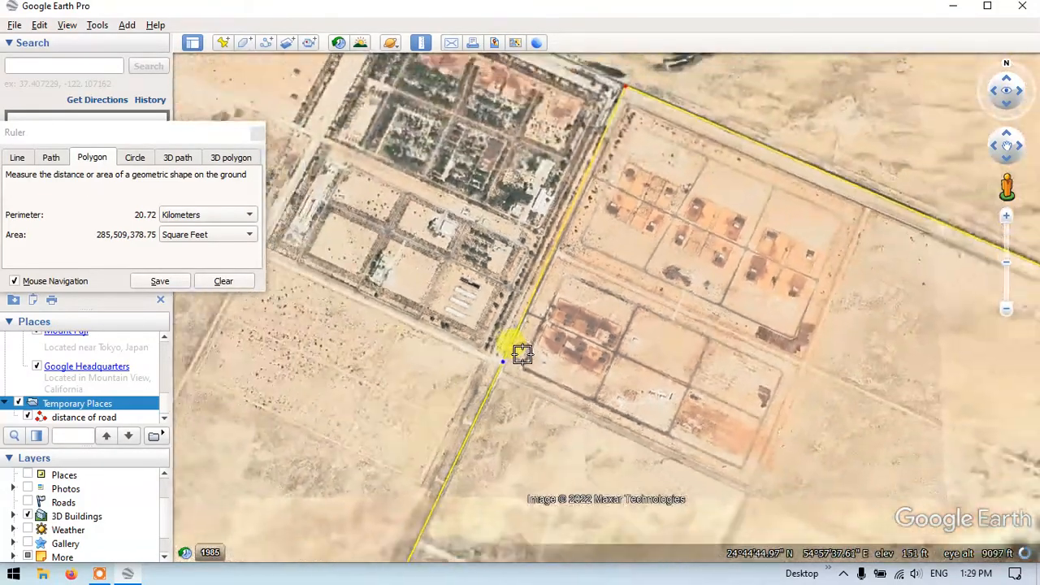
{"action": "scroll", "coordinate": [598, 172], "scroll_direction": "up", "scroll_amount": 5}
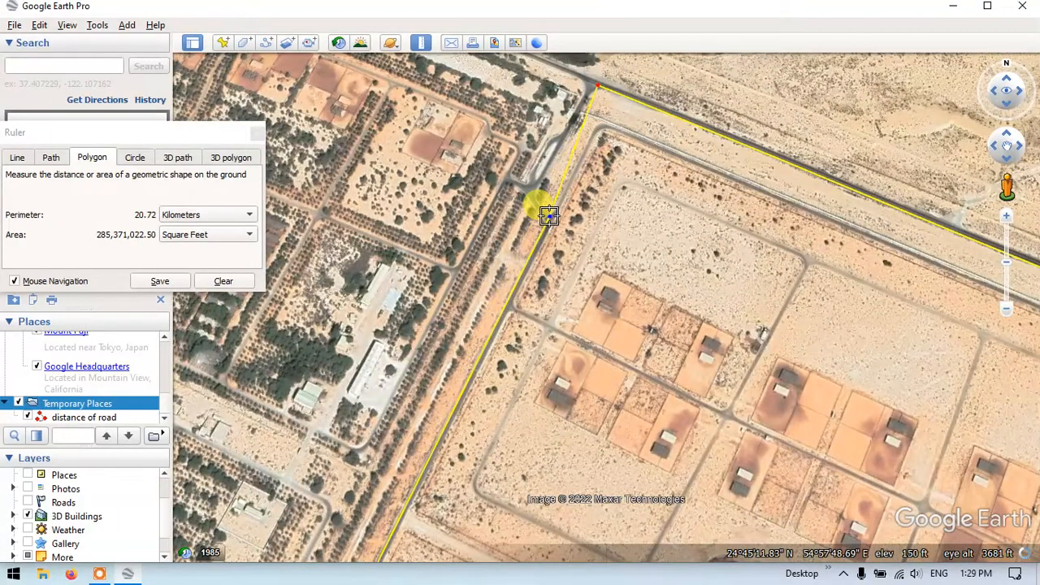
{"action": "left_click_drag", "start_coordinate": [595, 94], "coordinate": [617, 88]}
{"action": "mouse_move", "coordinate": [552, 224]}
{"action": "left_mouse_down"}
{"action": "mouse_move", "coordinate": [585, 228]}
{"action": "mouse_move", "coordinate": [599, 267]}
{"action": "mouse_move", "coordinate": [543, 220]}
{"action": "mouse_move", "coordinate": [552, 228]}
{"action": "left_mouse_up"}
{"action": "scroll", "coordinate": [455, 89], "scroll_direction": "down", "scroll_amount": 3}
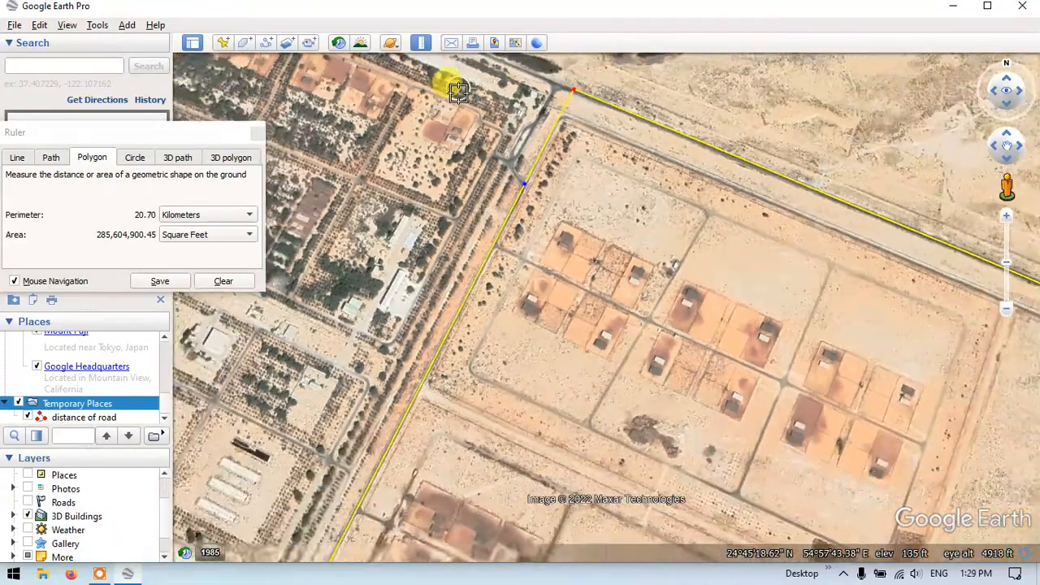
Step: Examine the completed farm polygon with its perimeter in kilometers and its area in square feet
{"action": "scroll", "coordinate": [451, 89], "scroll_direction": "down", "scroll_amount": 5}
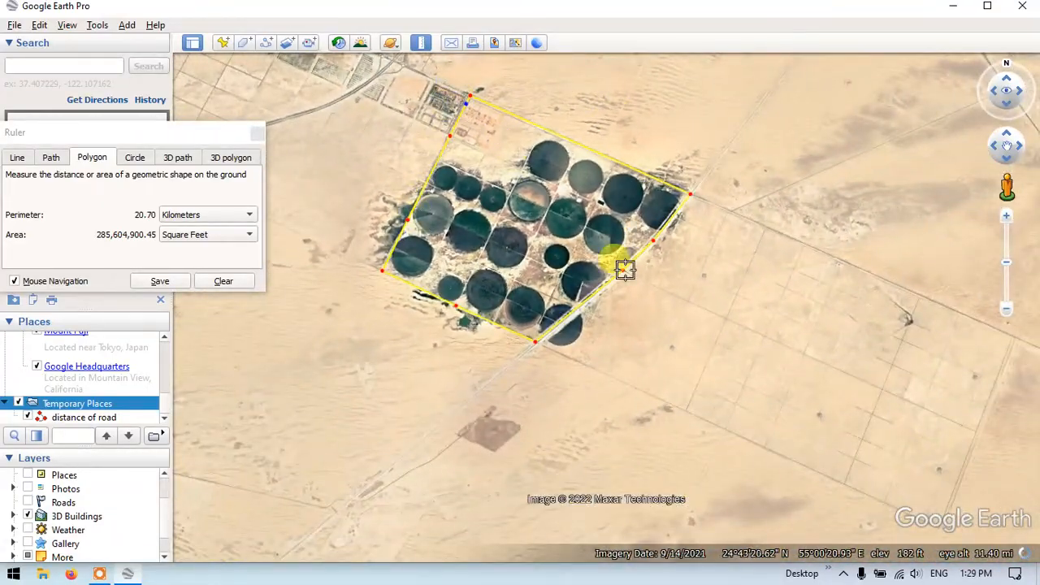
{"action": "left_click", "coordinate": [177, 133]}
{"action": "left_click_drag", "start_coordinate": [201, 138], "coordinate": [285, 92]}
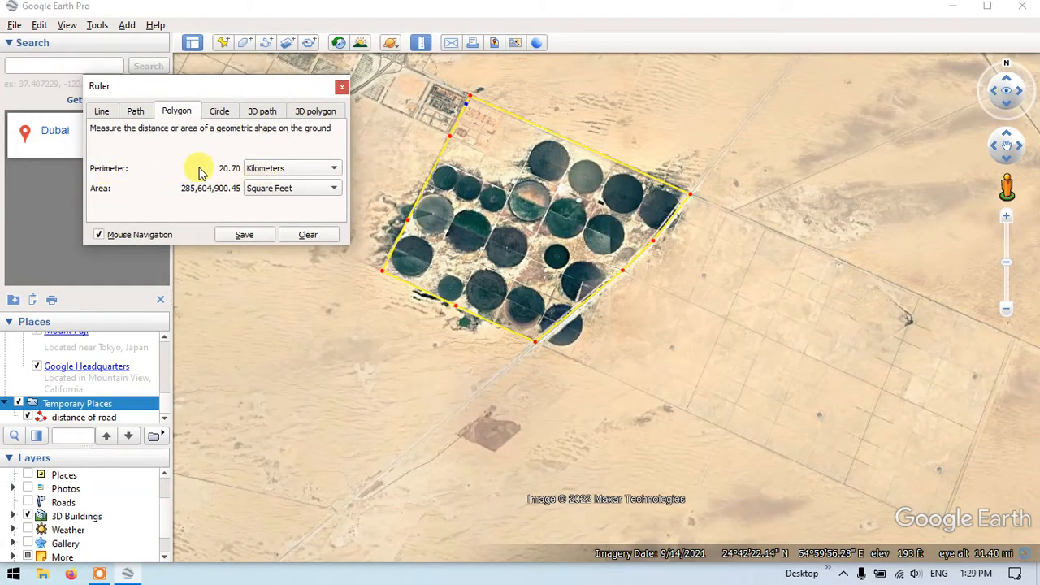
{"action": "left_click", "coordinate": [271, 191]}
{"action": "left_click", "coordinate": [280, 192]}
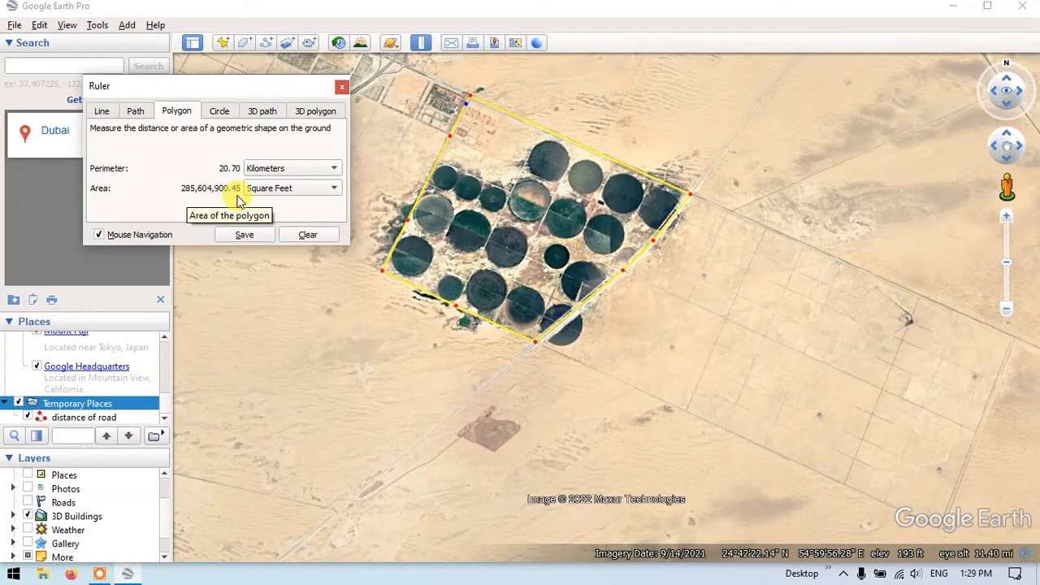
Step: Save the measured farm polygon to Temporary Places under its default name and select its saved entry
{"action": "left_click", "coordinate": [244, 236]}
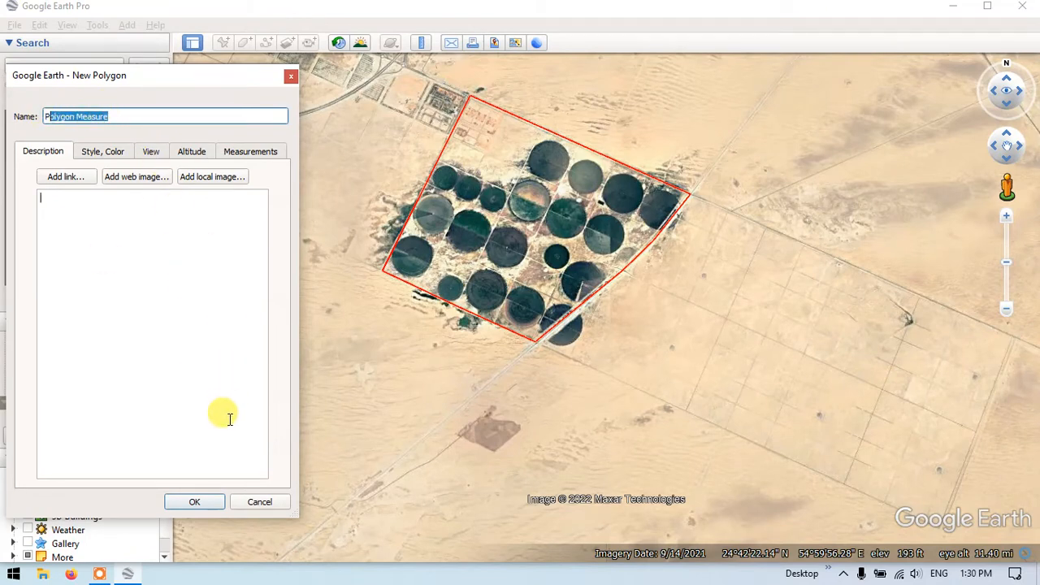
{"action": "left_click", "coordinate": [207, 497]}
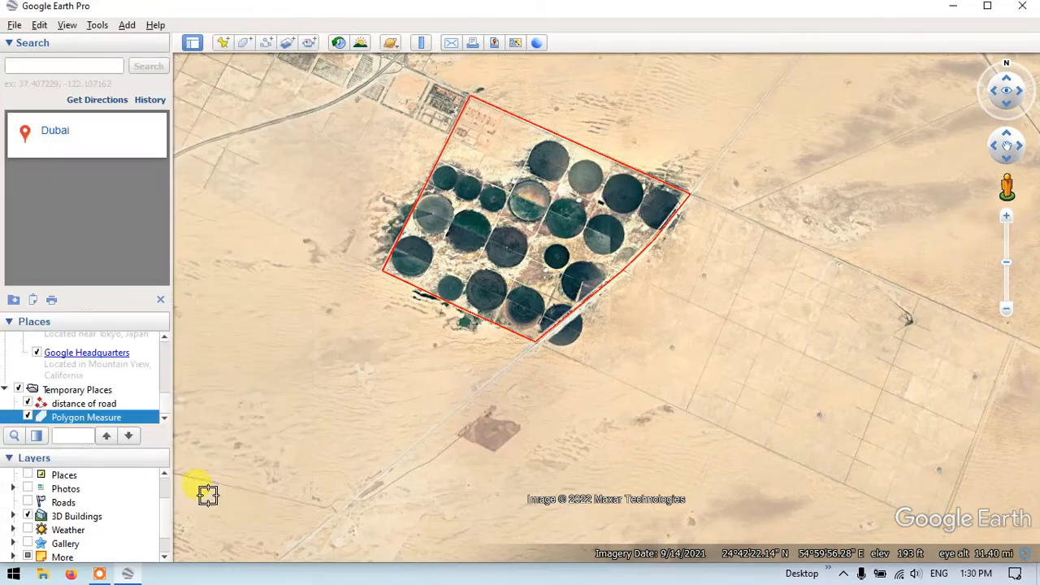
{"action": "left_click", "coordinate": [113, 405]}
{"action": "left_click", "coordinate": [113, 418]}
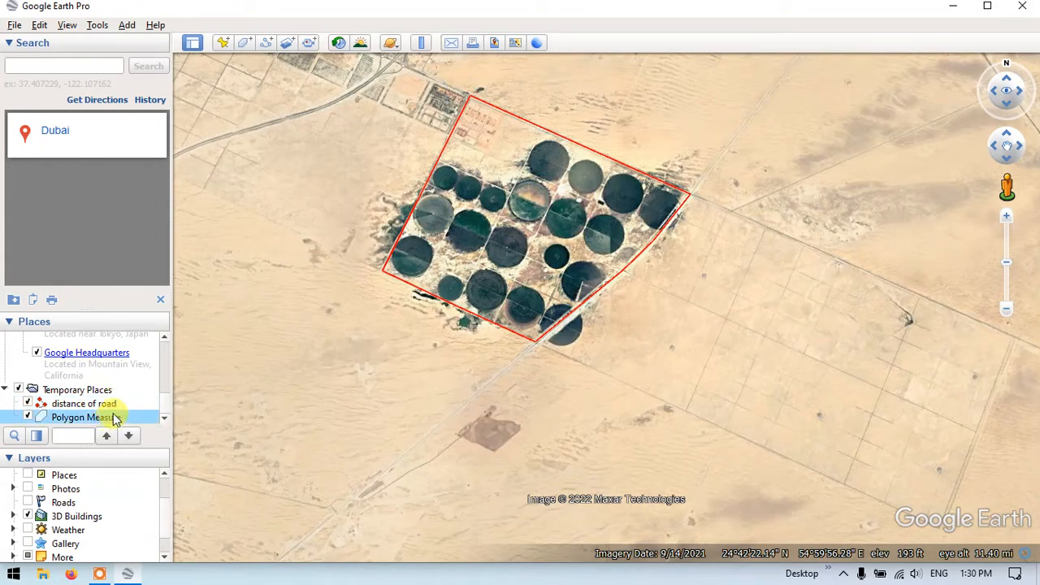
{"action": "scroll", "coordinate": [575, 270], "scroll_direction": "down", "scroll_amount": 3}
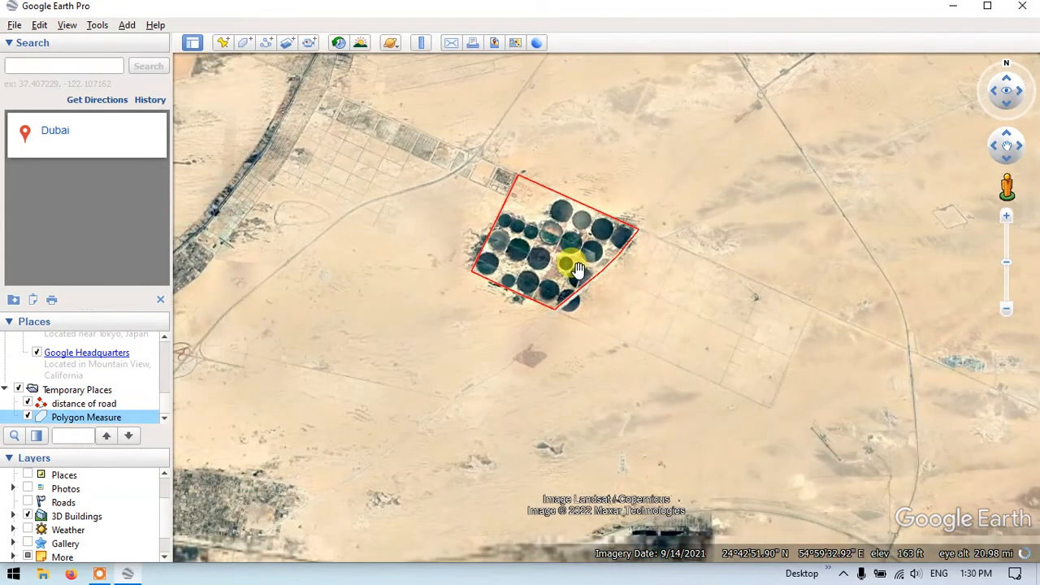